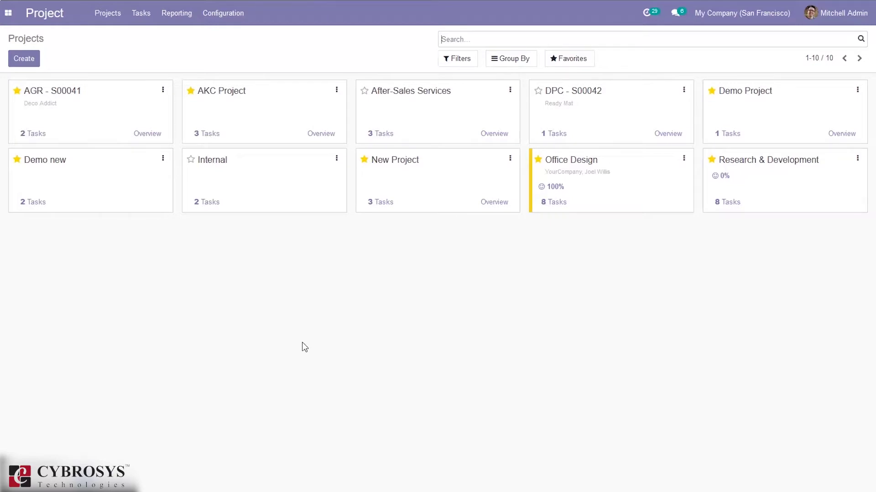
# Step: Search the general settings for 'exte' and open the Incoming Mail Servers list
pyautogui.click(209, 397)
pyautogui.click(8, 13)
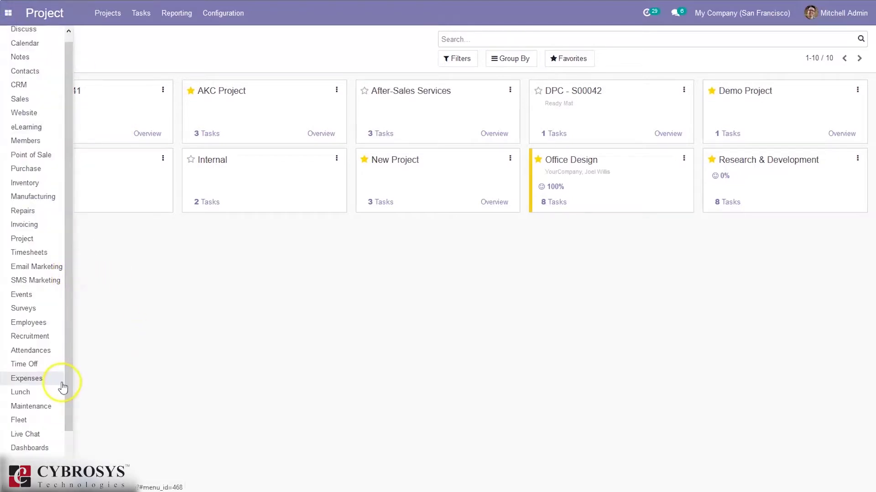
pyautogui.scroll(-2, 70, 383)
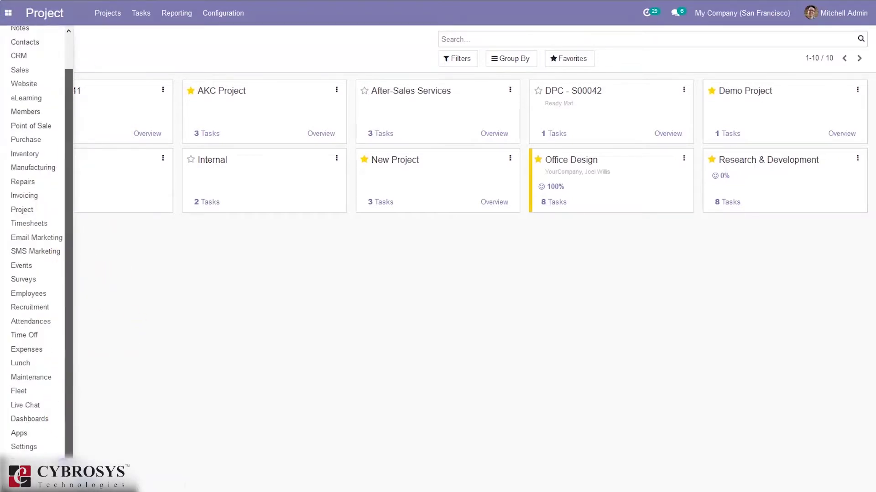
pyautogui.click(22, 445)
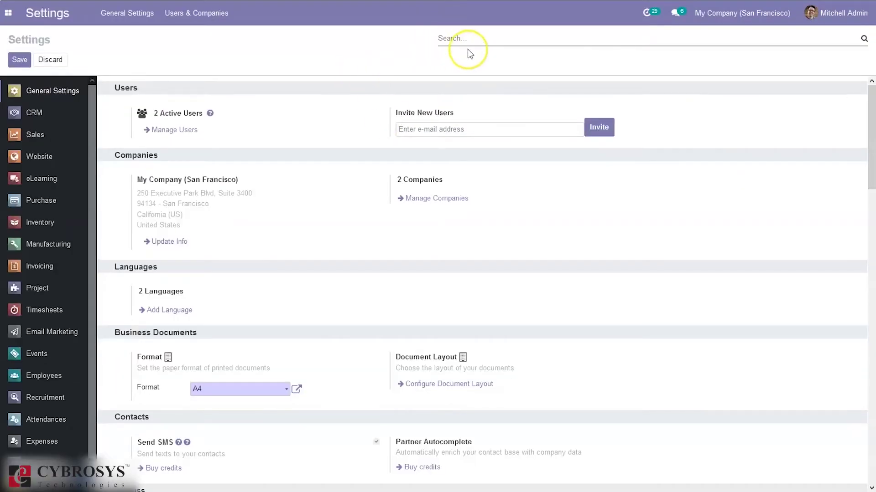
pyautogui.write('exte')
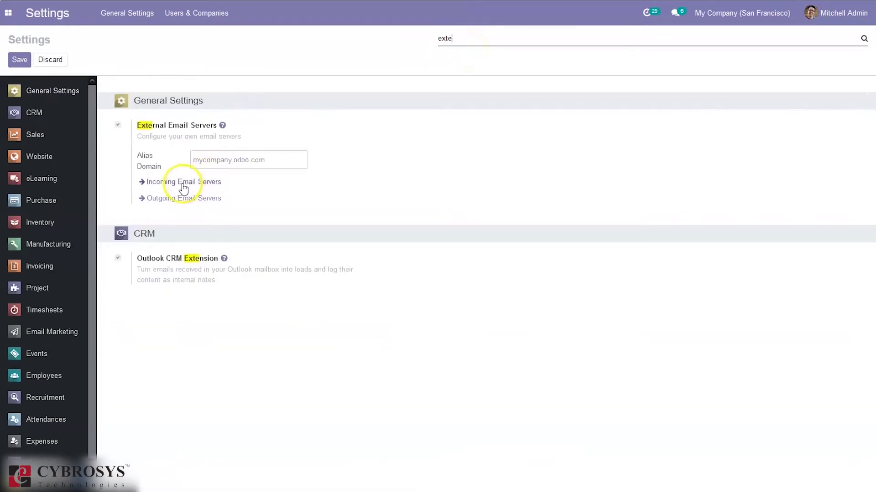
pyautogui.moveTo(183, 187)
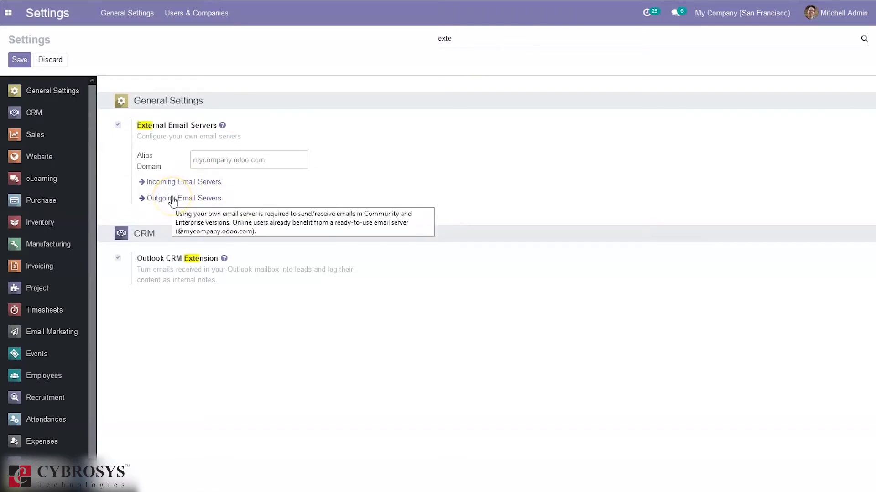
pyautogui.click(167, 182)
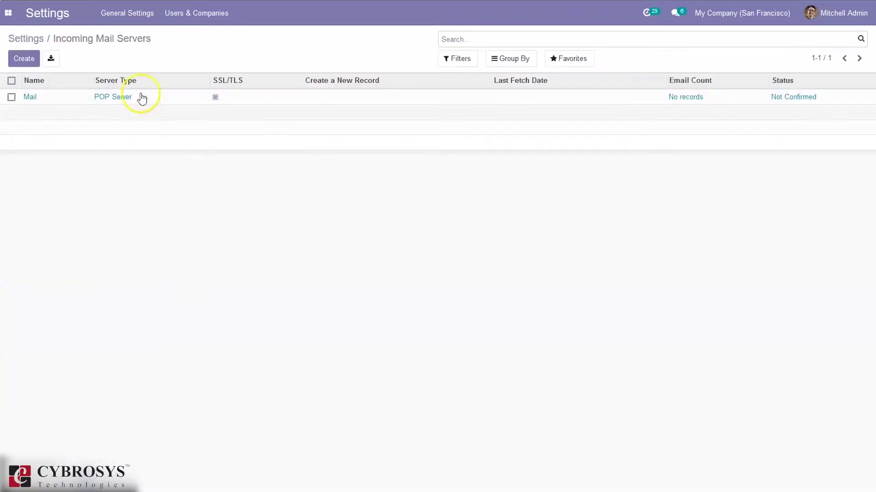
# Step: Inspect the Mail incoming POP server record, then go back to the general settings
pyautogui.click(139, 97)
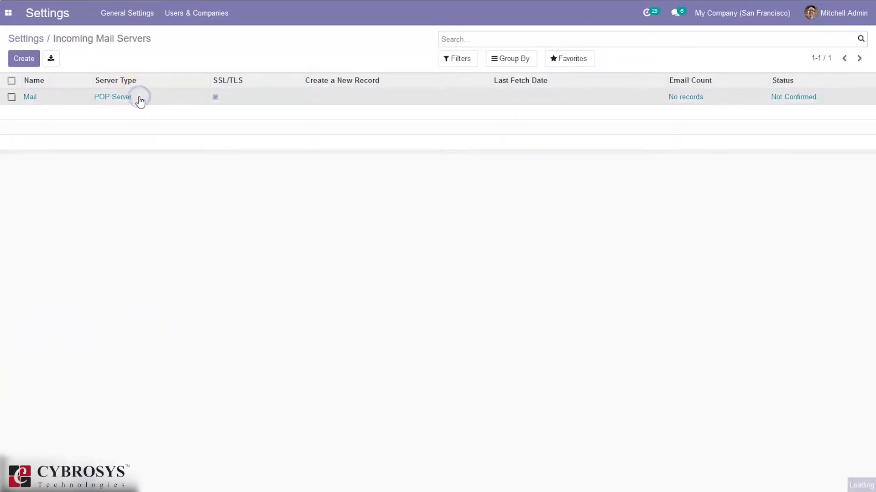
pyautogui.click(78, 39)
pyautogui.click(31, 39)
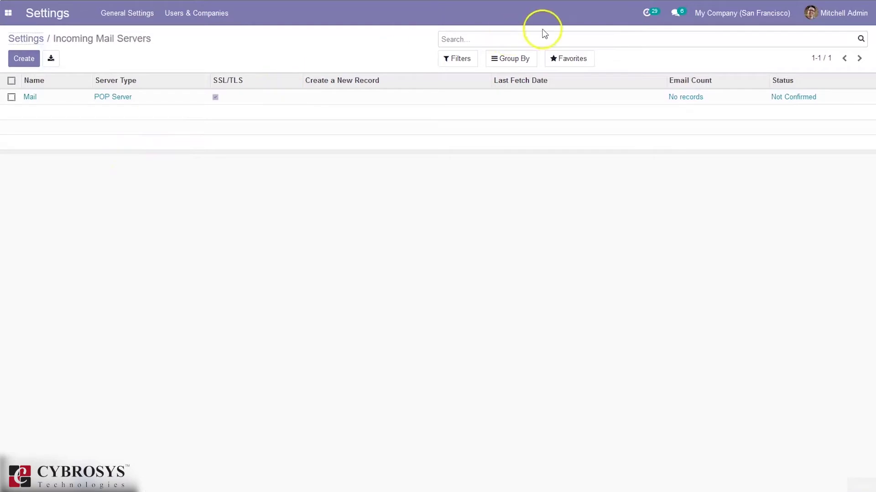
# Step: Search 'exte' and open the gmail outgoing server (smtp.gmail.com, port 465, SSL/TLS)
pyautogui.write('exte')
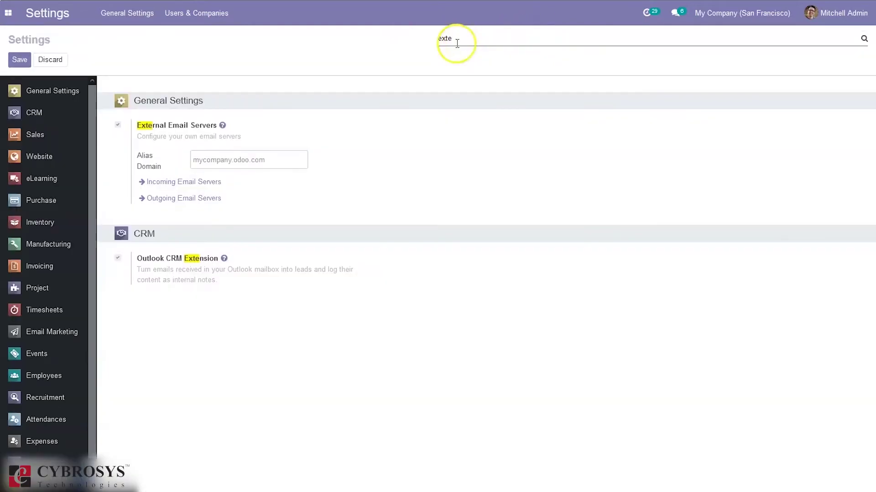
pyautogui.click(163, 199)
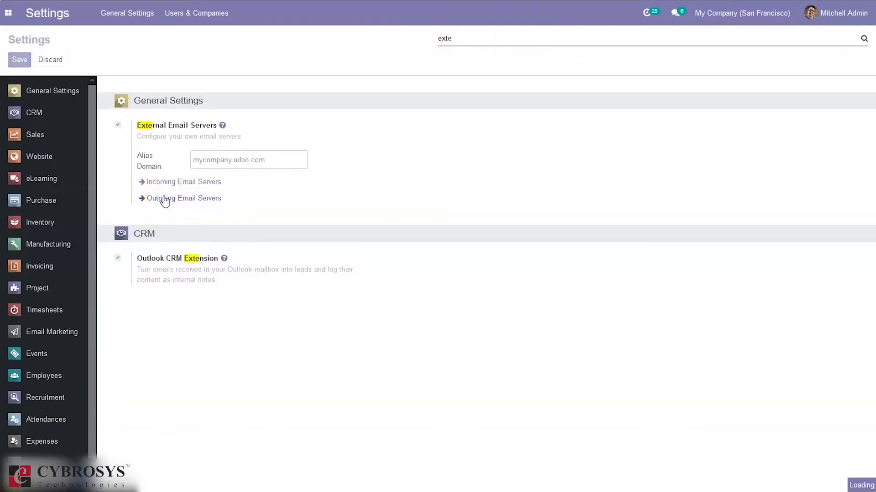
pyautogui.moveTo(293, 63); pyautogui.dragTo(270, 84)
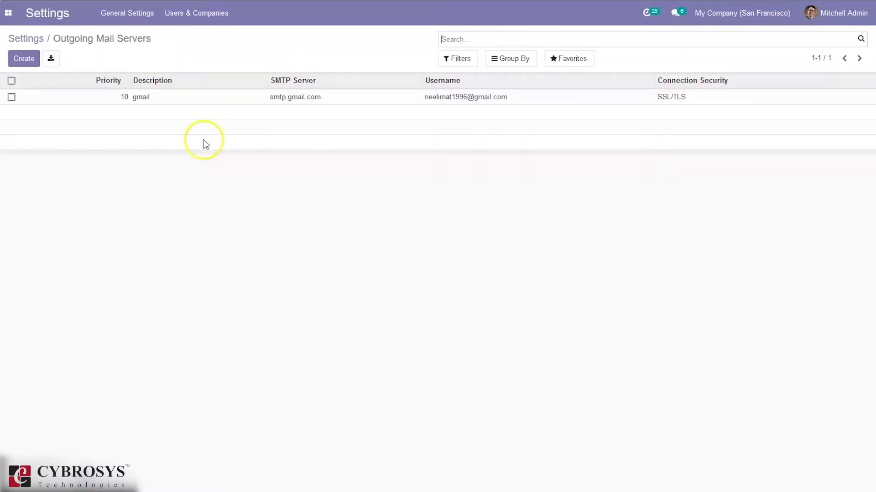
pyautogui.click(222, 105)
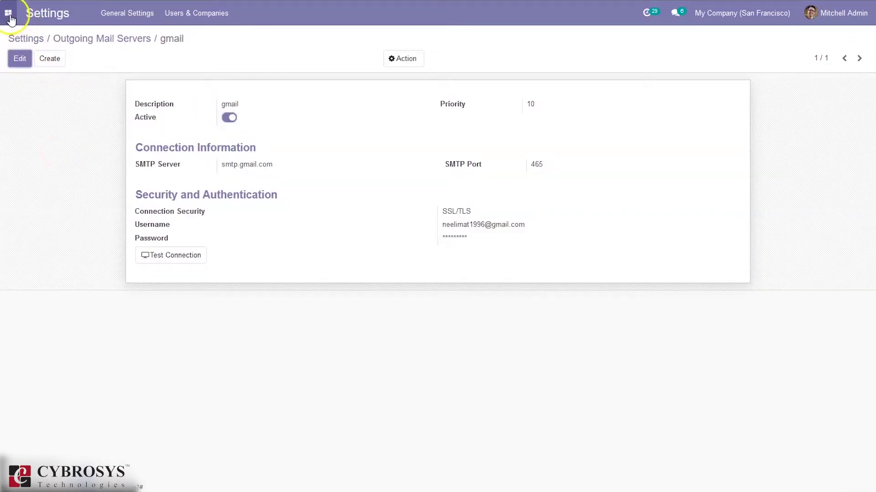
# Step: Confirm Customer Ratings is enabled in the Project app settings, then return to the projects overview
pyautogui.click(8, 13)
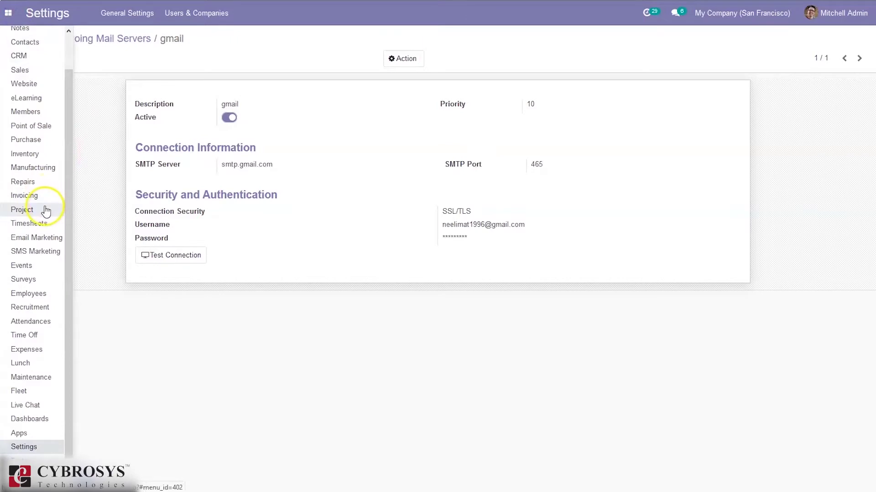
pyautogui.click(46, 209)
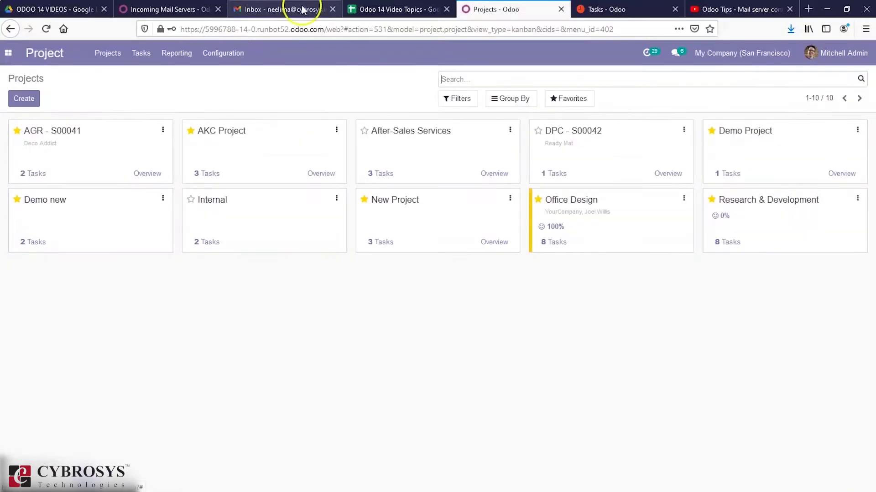
pyautogui.click(218, 13)
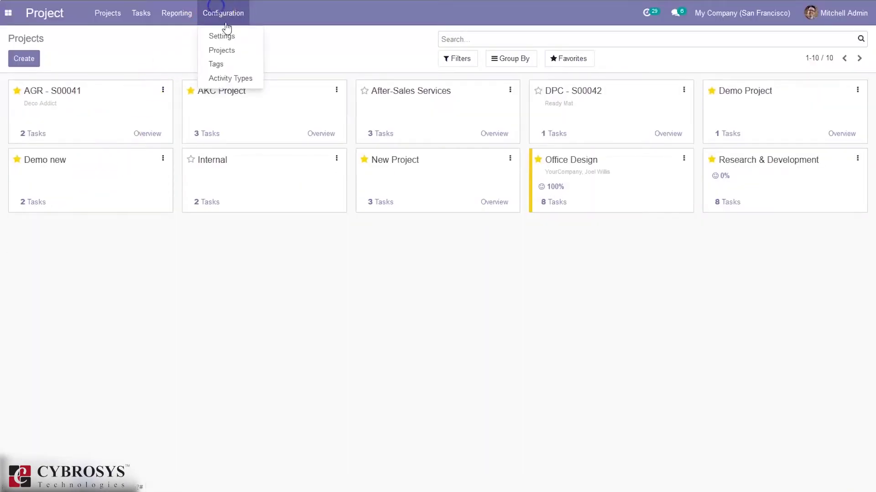
pyautogui.click(230, 35)
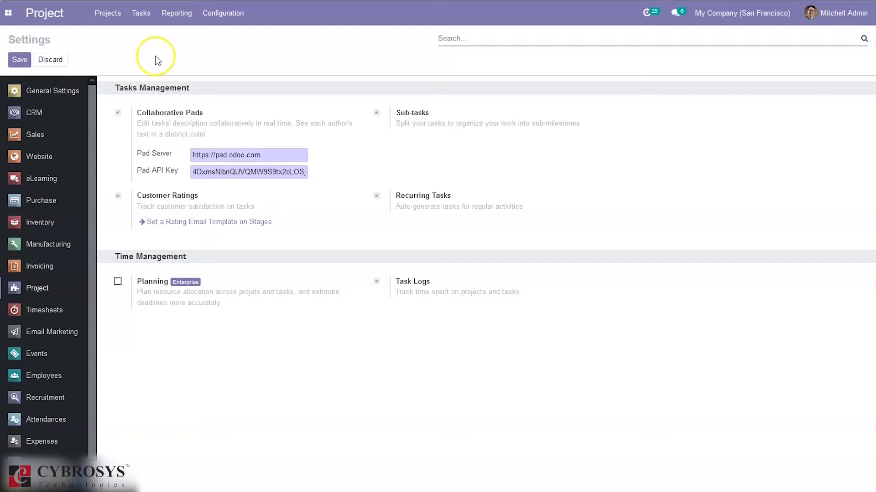
pyautogui.click(114, 17)
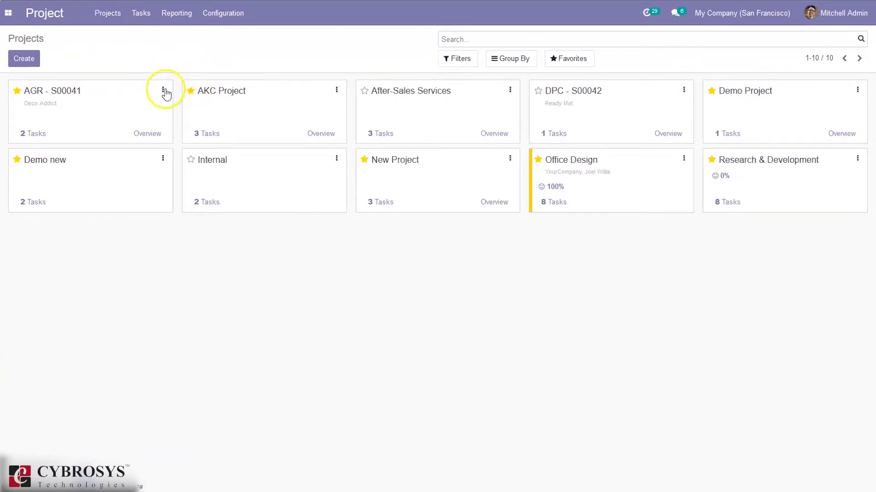
# Step: Open the AGR - S00041 project for editing on its Settings page
pyautogui.click(165, 91)
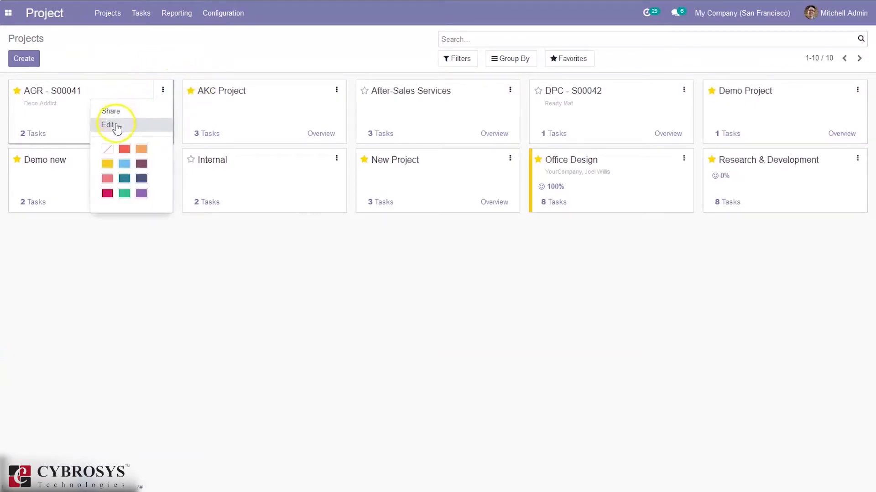
pyautogui.click(115, 124)
pyautogui.click(145, 125)
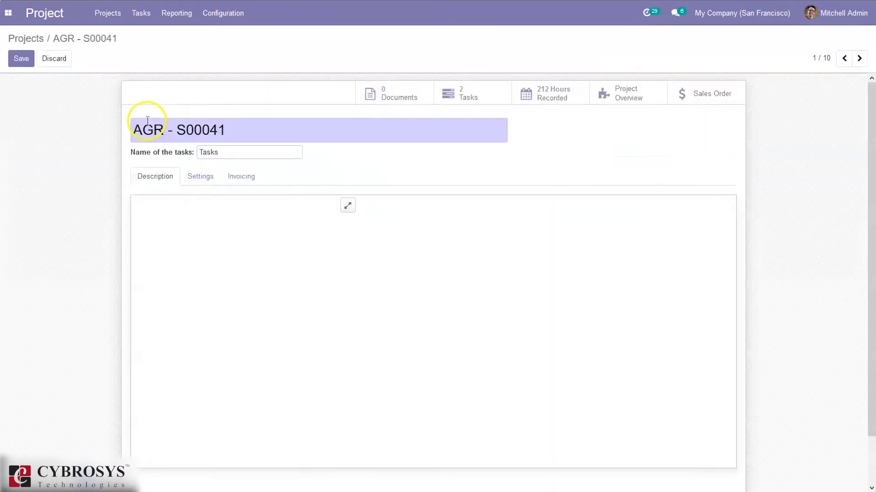
pyautogui.click(200, 176)
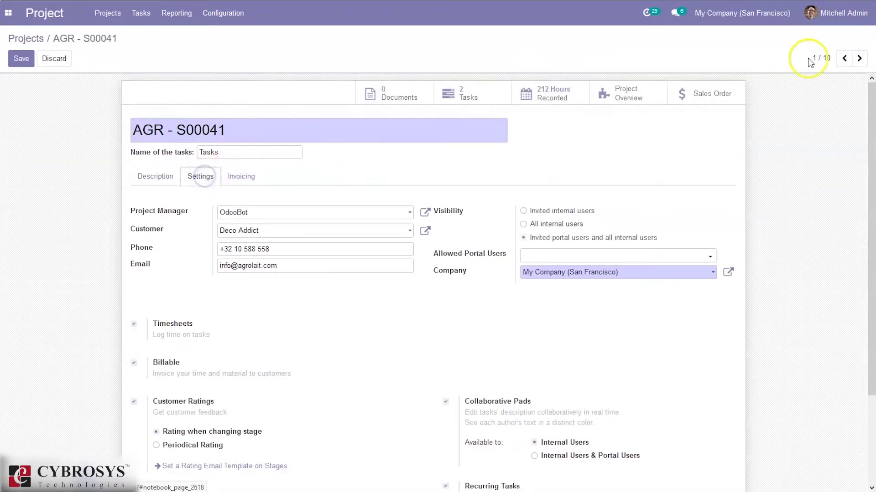
pyautogui.moveTo(865, 146); pyautogui.dragTo(870, 282)
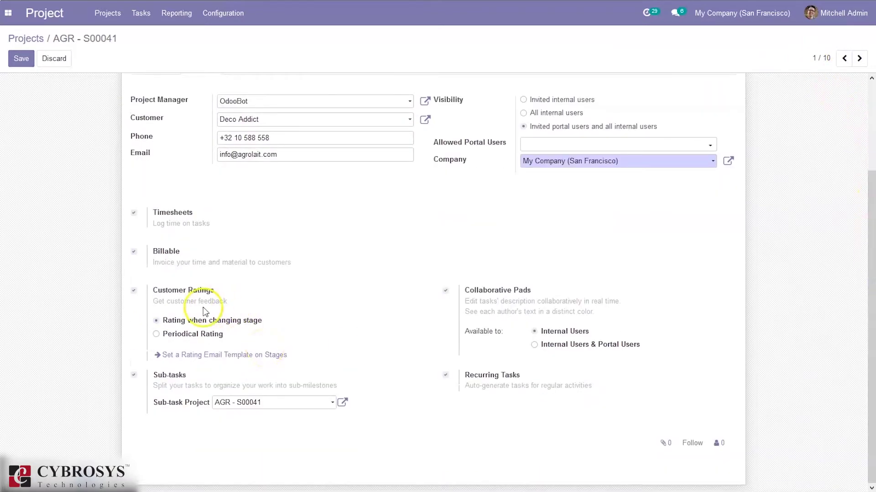
# Step: Set Customer Ratings to 'Rating when changing stage' after previewing the periodical frequency options
pyautogui.moveTo(194, 323)
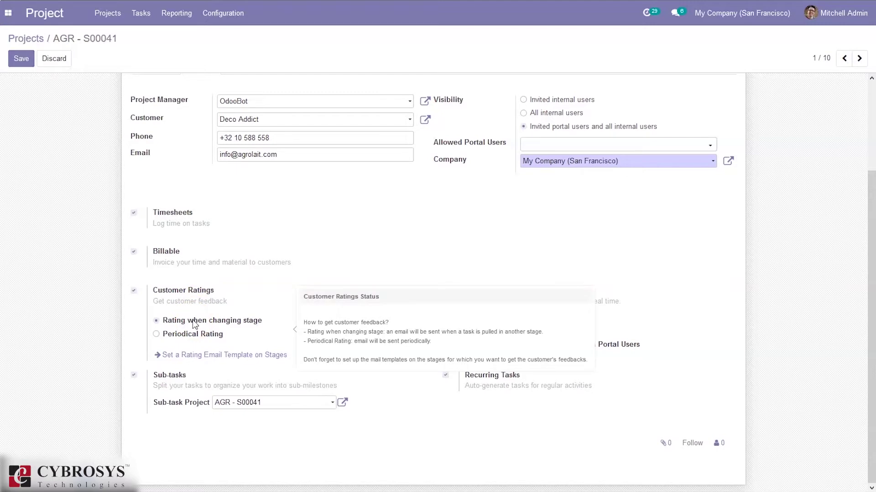
pyautogui.click(177, 325)
pyautogui.click(173, 335)
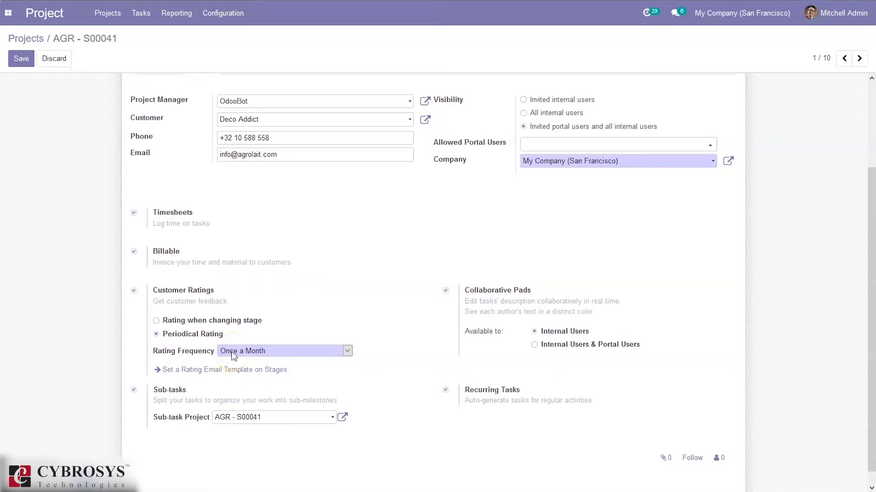
pyautogui.click(271, 351)
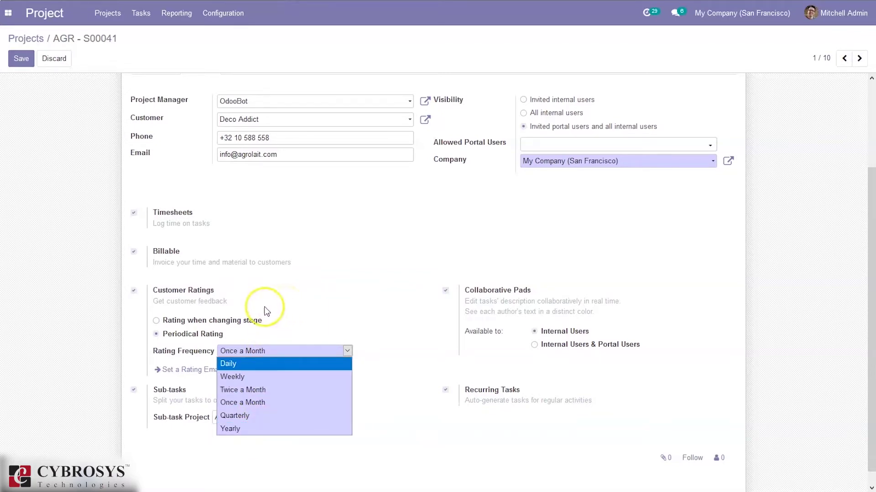
pyautogui.click(231, 320)
pyautogui.click(231, 320)
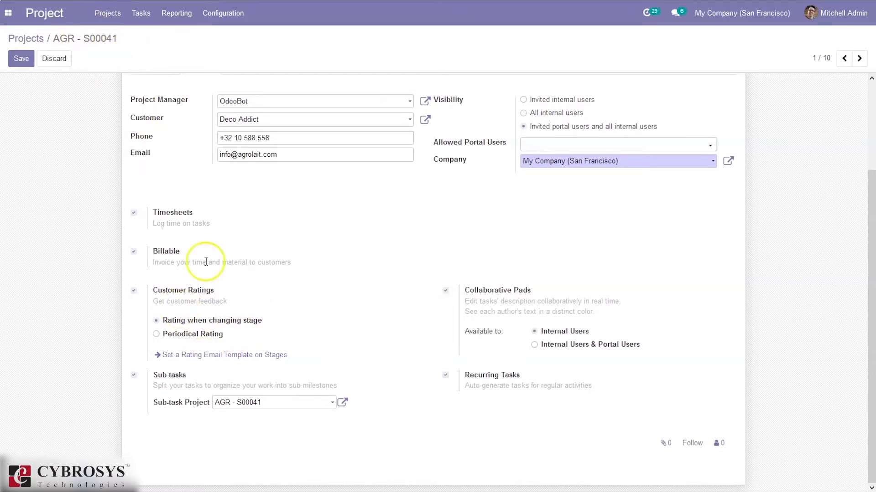
# Step: Open the project's stages and check the Done stage's rating email template
pyautogui.click(204, 356)
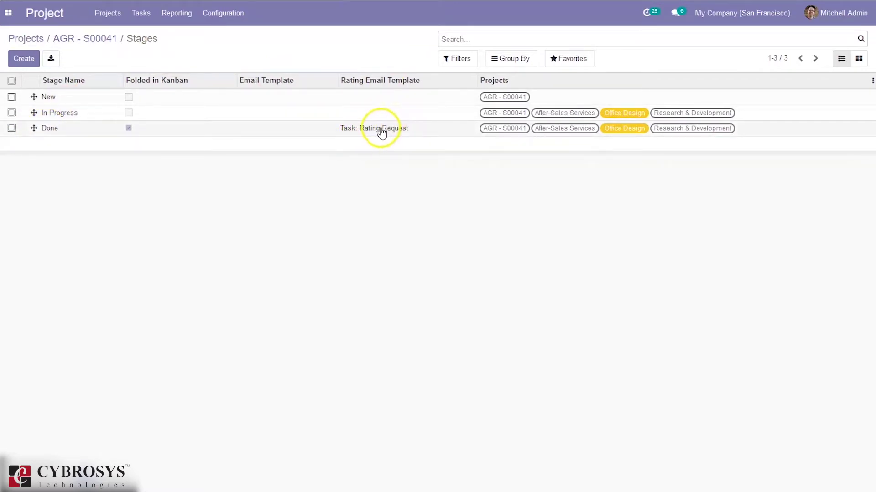
pyautogui.click(382, 130)
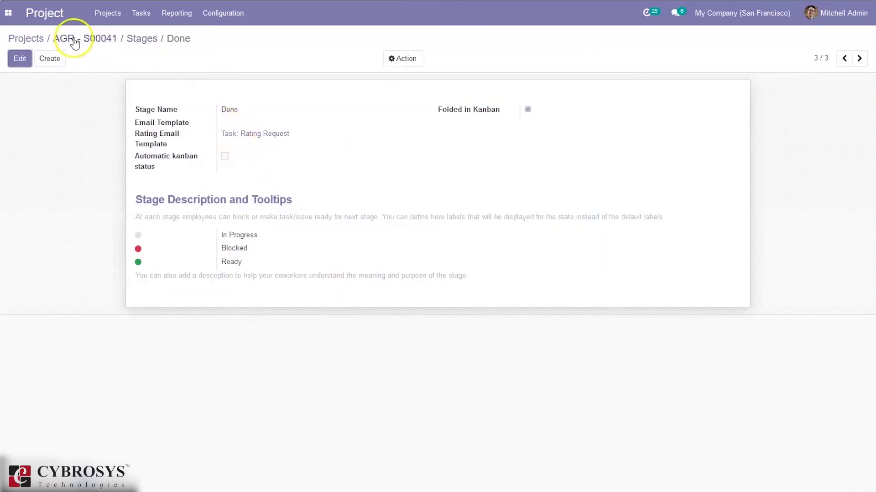
pyautogui.click(144, 41)
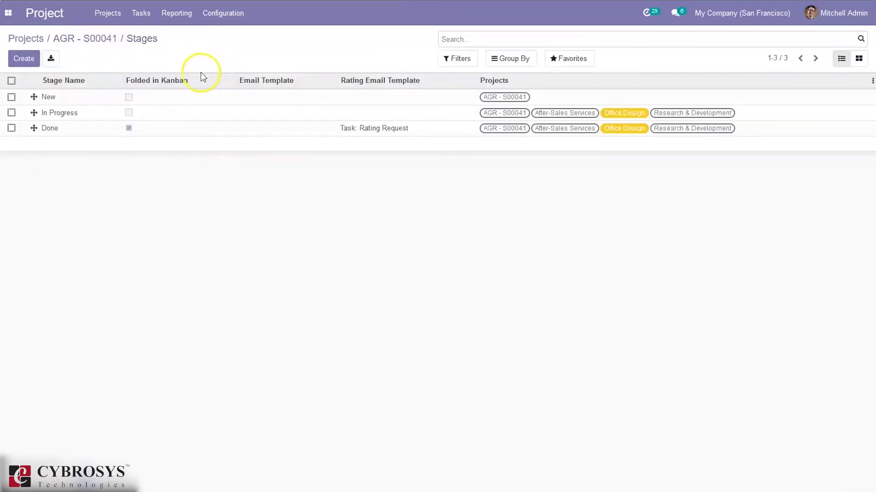
# Step: Set the New stage's rating email template to Task: Rating Request and save
pyautogui.click(323, 98)
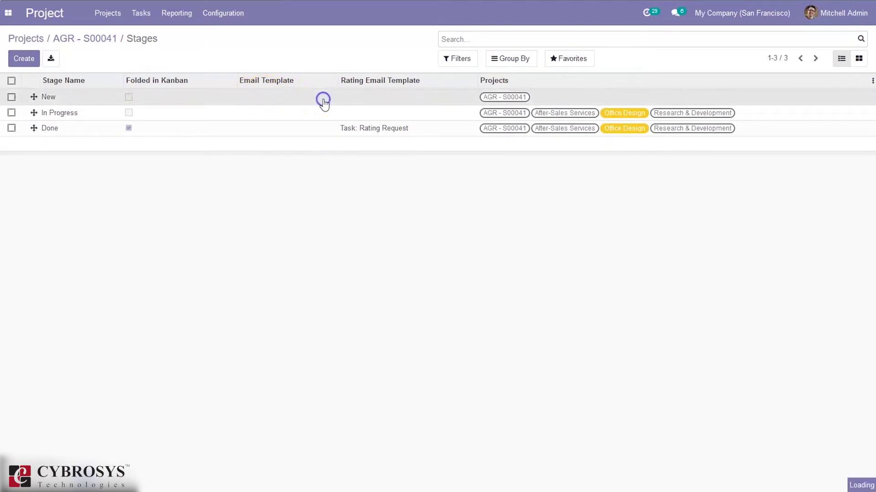
pyautogui.click(19, 58)
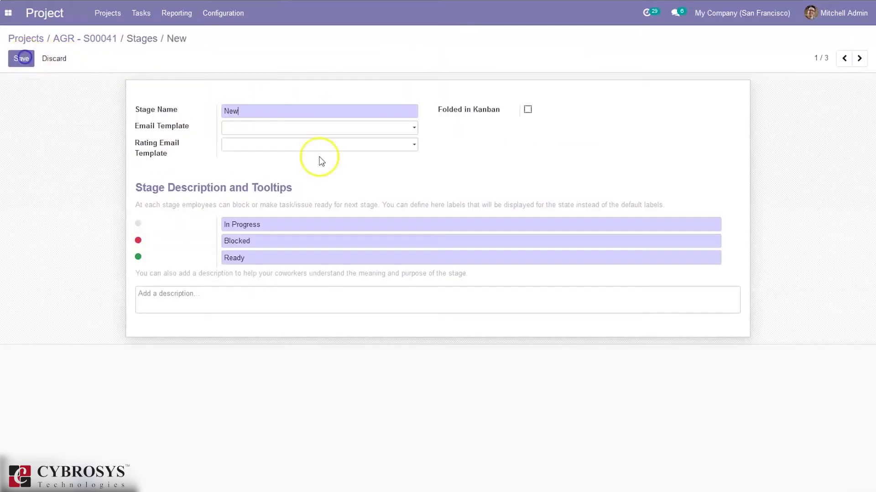
pyautogui.click(244, 144)
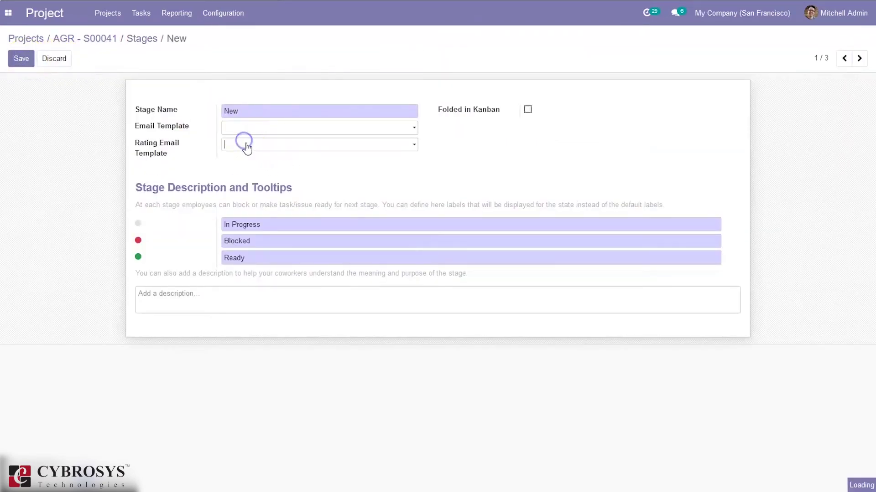
pyautogui.click(260, 162)
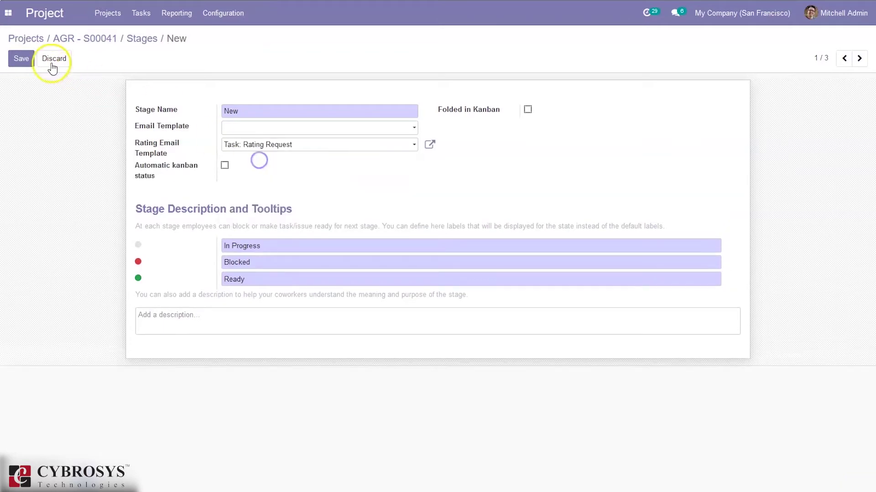
pyautogui.click(21, 59)
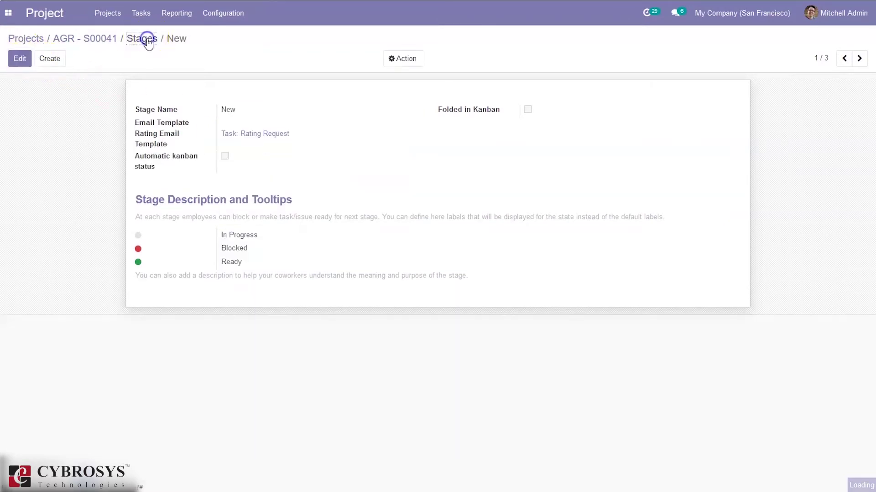
# Step: Give In Progress the Task: Rating Request rating email, enable automatic kanban status, and save
pyautogui.click(218, 112)
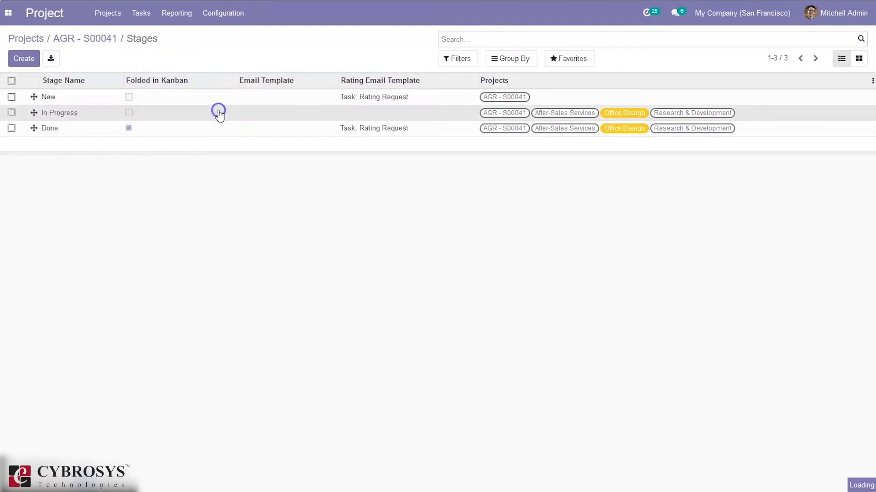
pyautogui.click(17, 58)
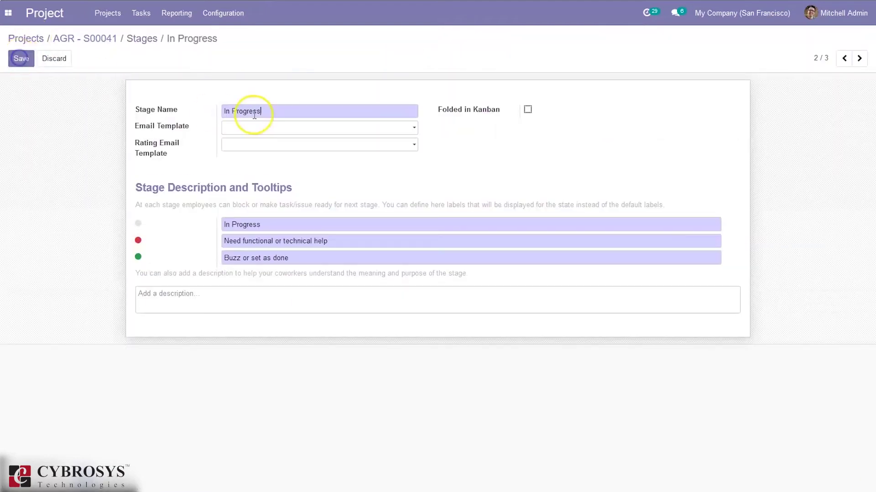
pyautogui.click(242, 128)
pyautogui.click(209, 135)
pyautogui.click(237, 145)
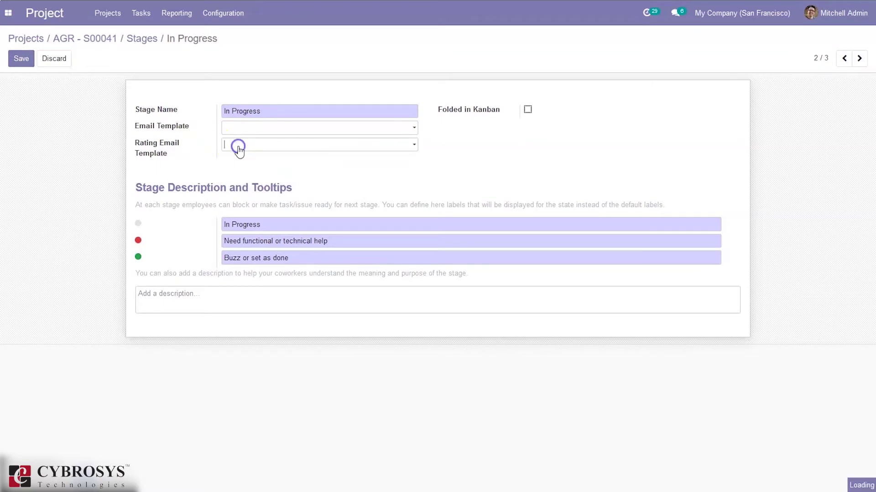
pyautogui.click(267, 165)
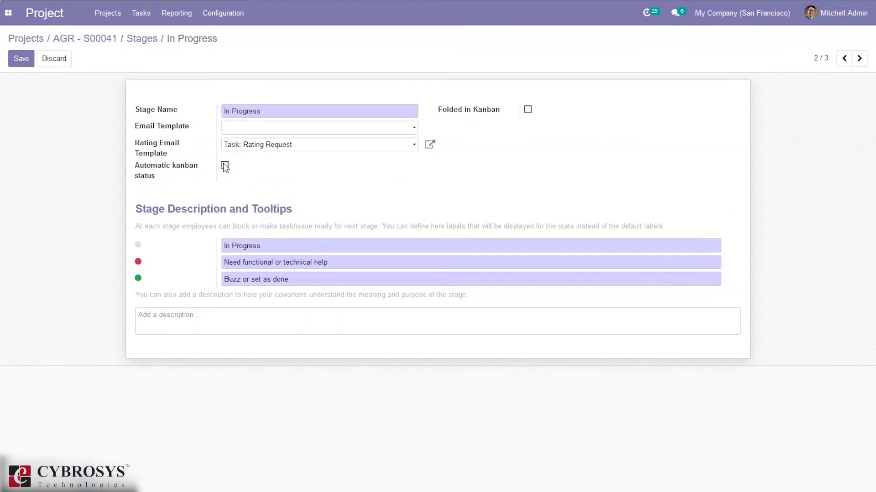
pyautogui.click(224, 165)
pyautogui.moveTo(184, 171)
pyautogui.click(27, 64)
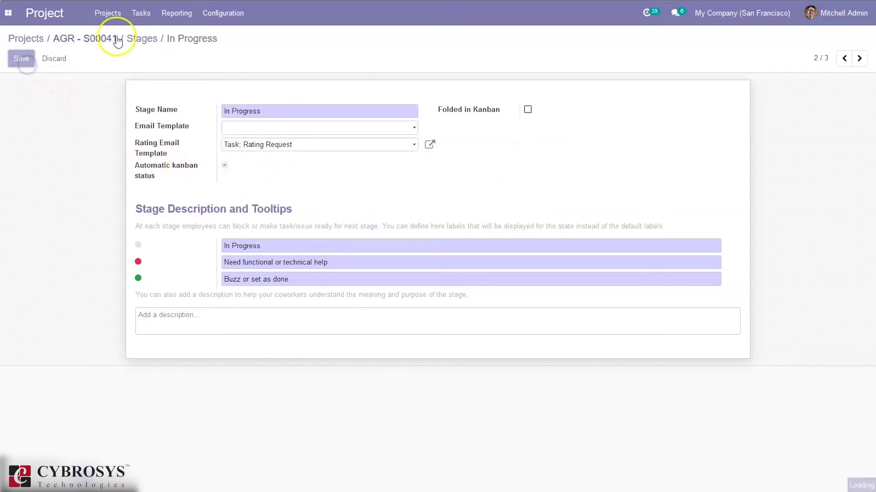
pyautogui.click(144, 40)
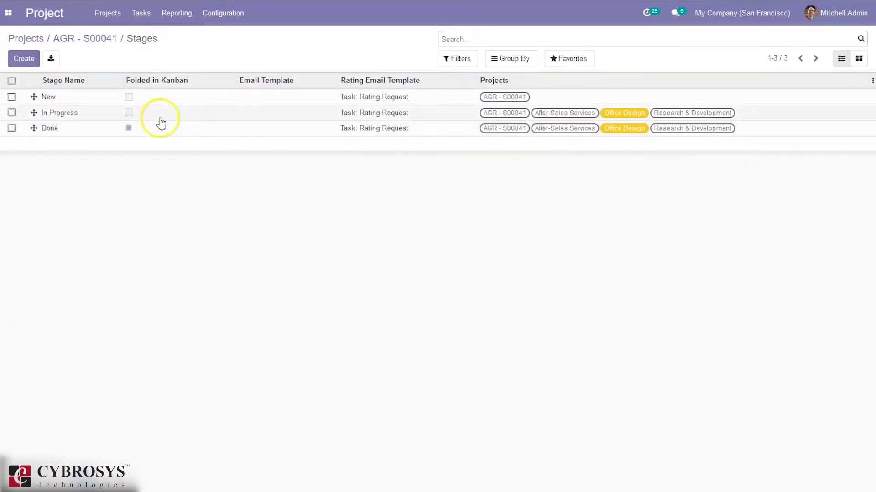
pyautogui.click(206, 96)
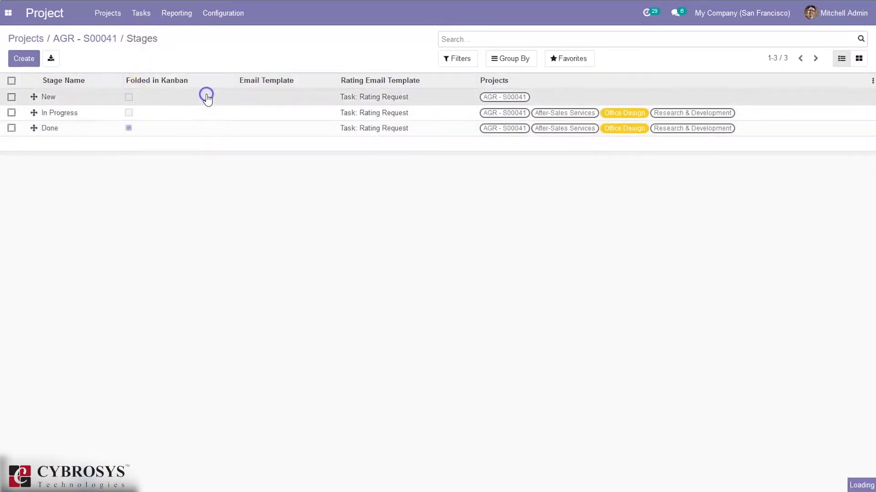
pyautogui.click(17, 59)
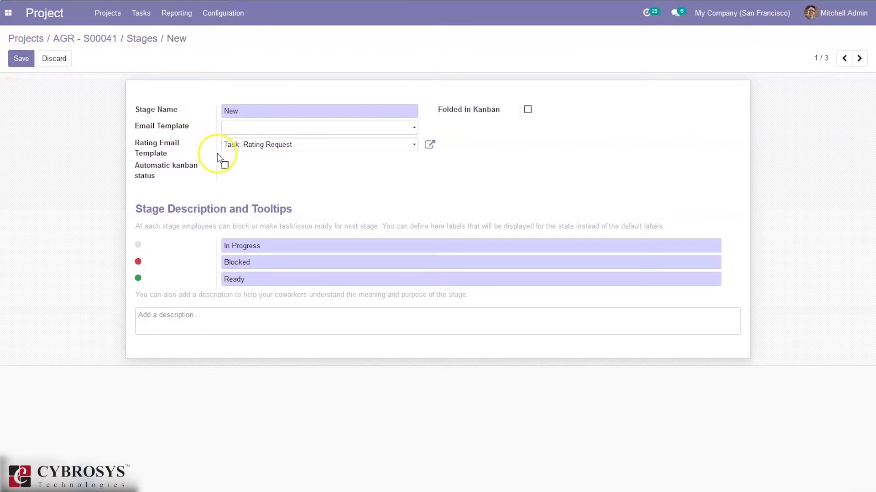
pyautogui.click(21, 58)
pyautogui.click(132, 41)
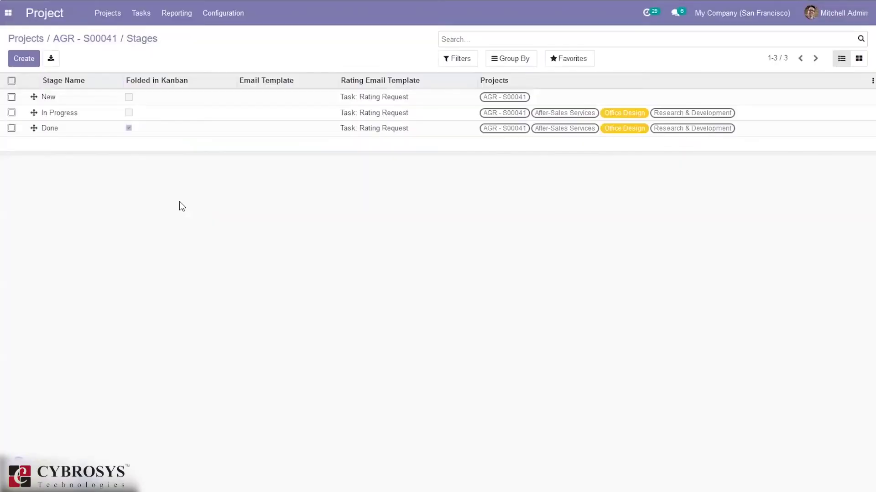
pyautogui.click(86, 38)
# Step: Open the AGR - S00041 task kanban and drag Senior Architect from New into In Progress
pyautogui.click(32, 37)
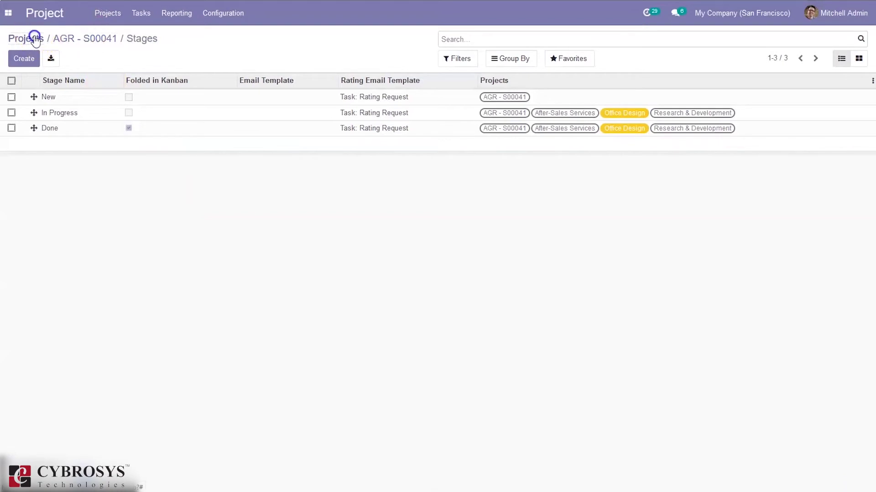
pyautogui.click(119, 115)
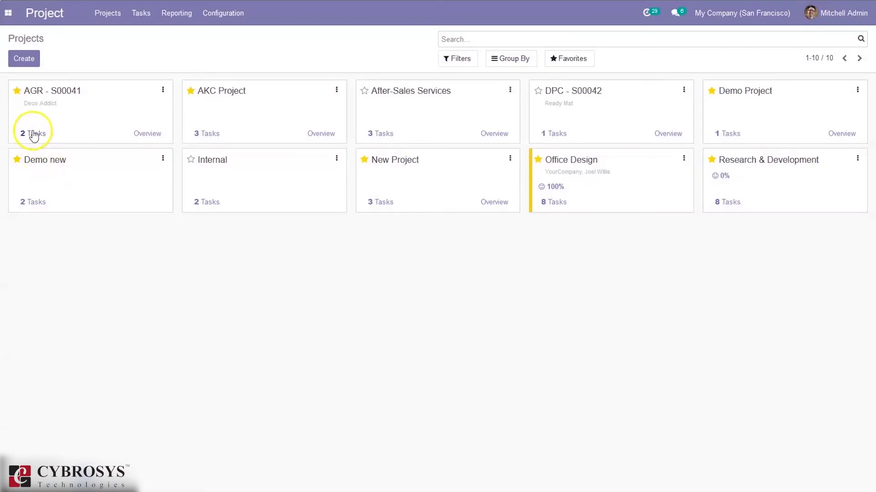
pyautogui.click(33, 134)
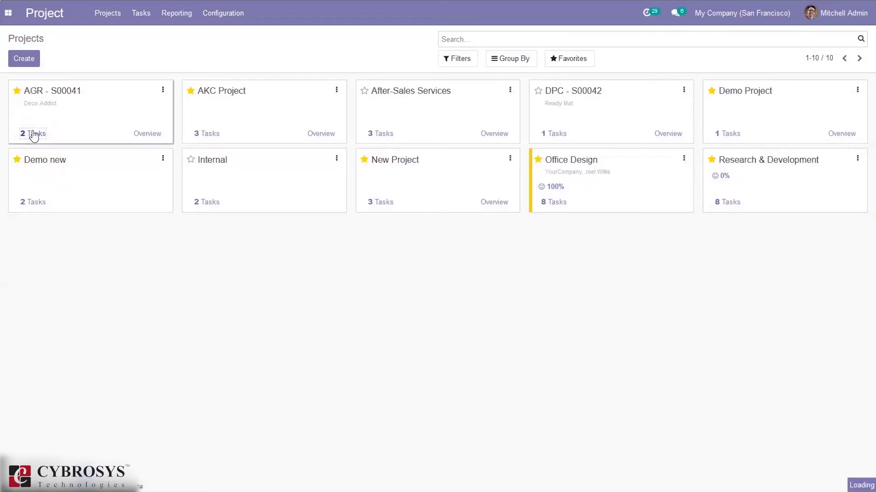
pyautogui.click(137, 83)
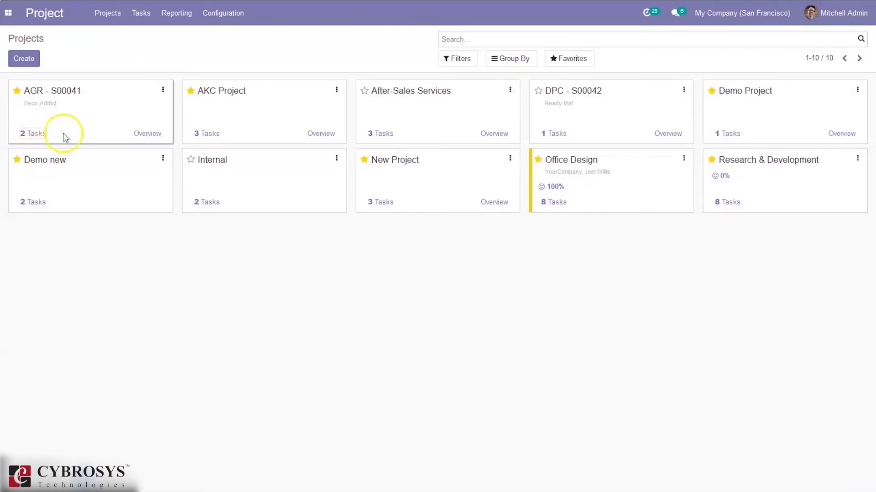
pyautogui.click(94, 100)
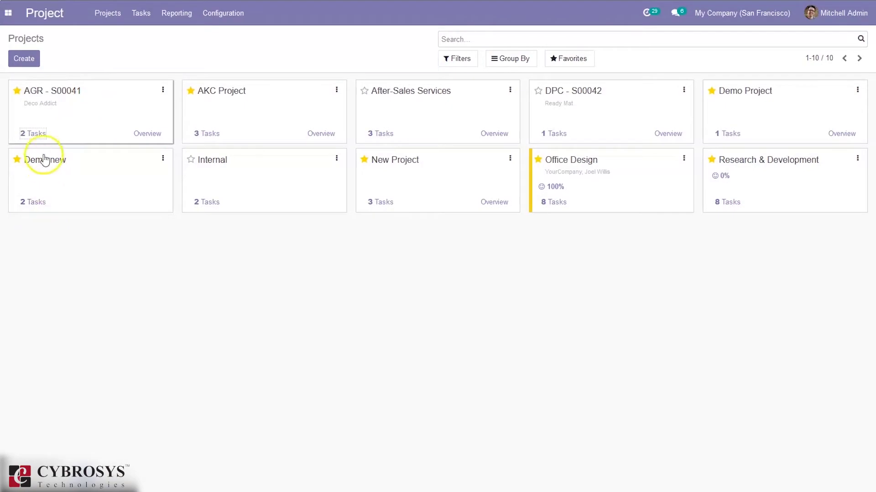
pyautogui.click(40, 142)
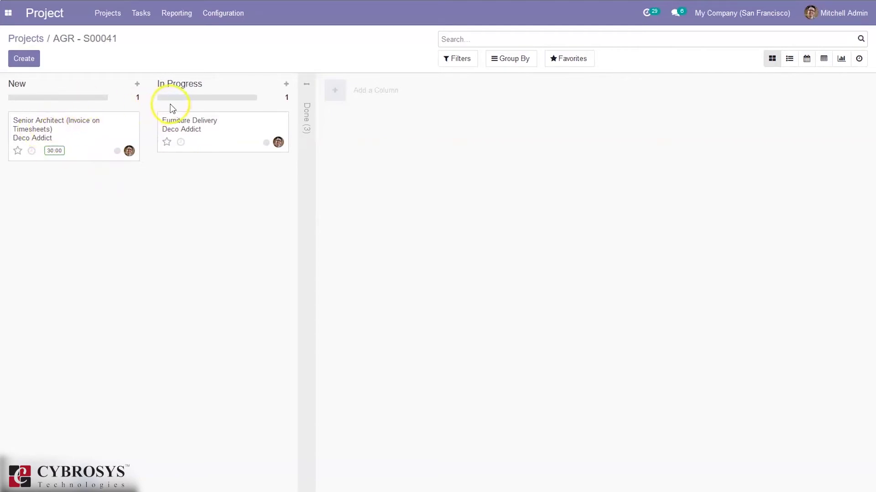
pyautogui.click(155, 104)
pyautogui.click(307, 116)
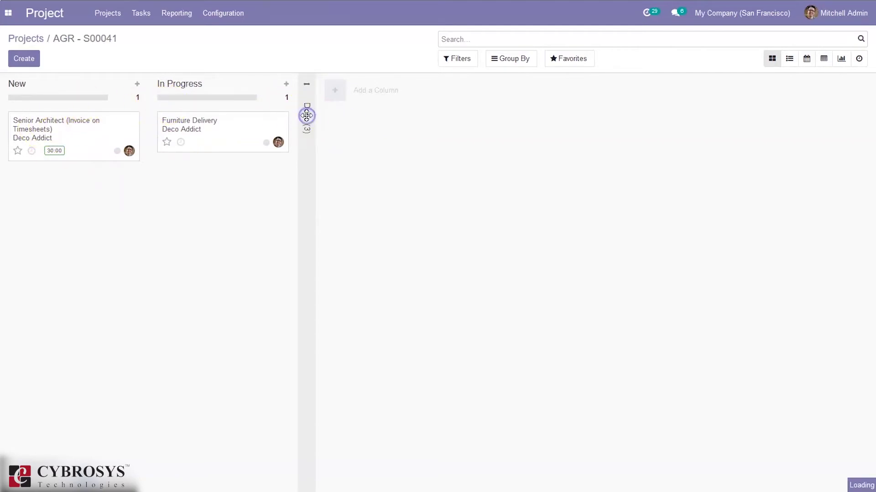
pyautogui.moveTo(70, 141); pyautogui.dragTo(239, 182)
pyautogui.click(132, 145)
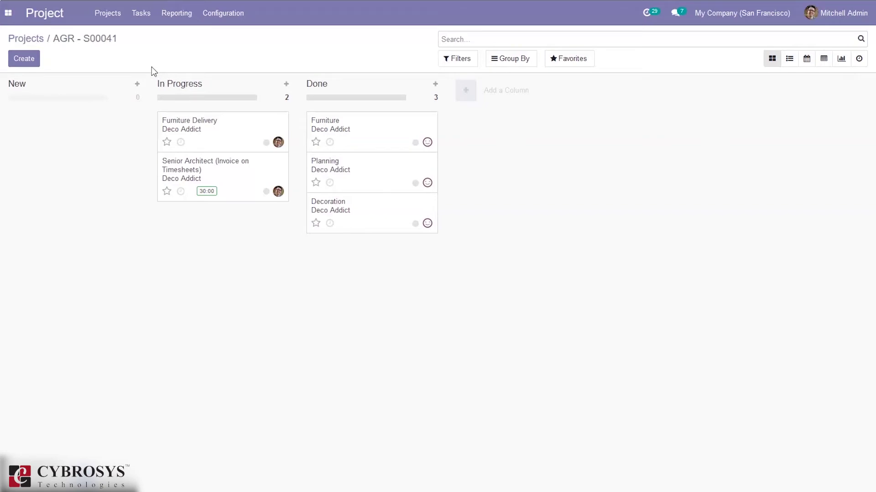
# Step: Open the technical Emails list in Settings, topped by the Satisfaction Survey email
pyautogui.click(7, 13)
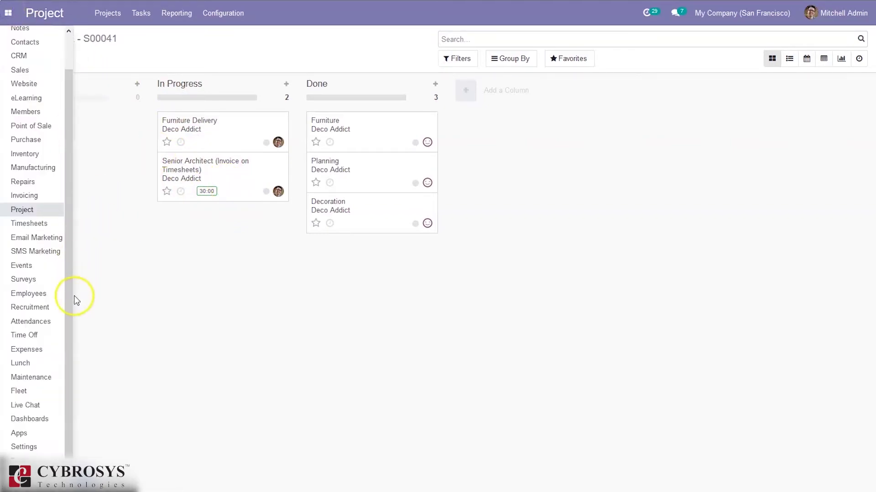
pyautogui.click(32, 445)
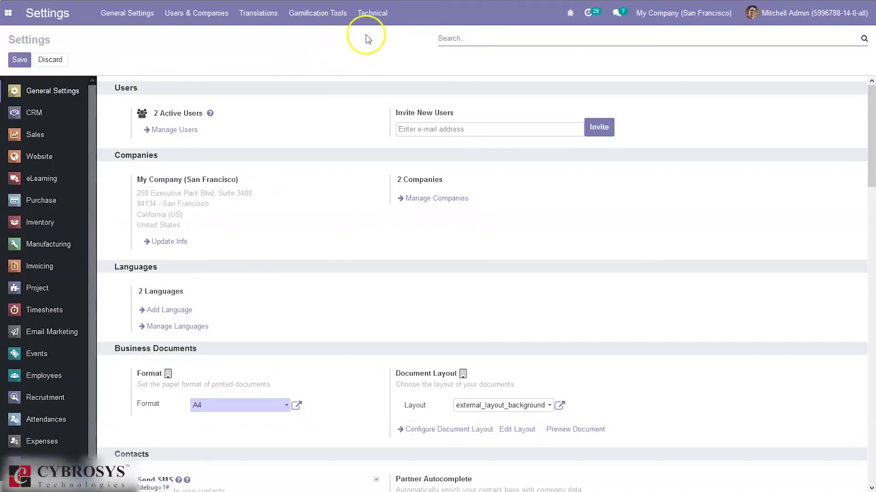
pyautogui.click(373, 12)
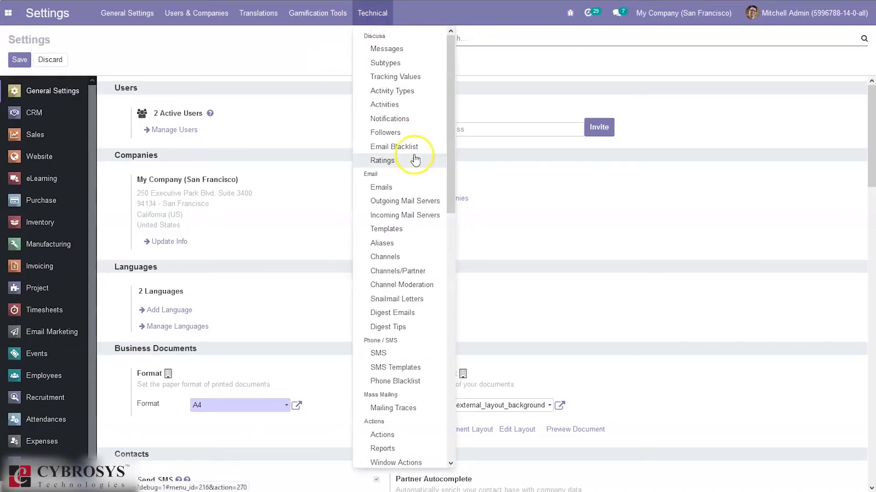
pyautogui.click(386, 191)
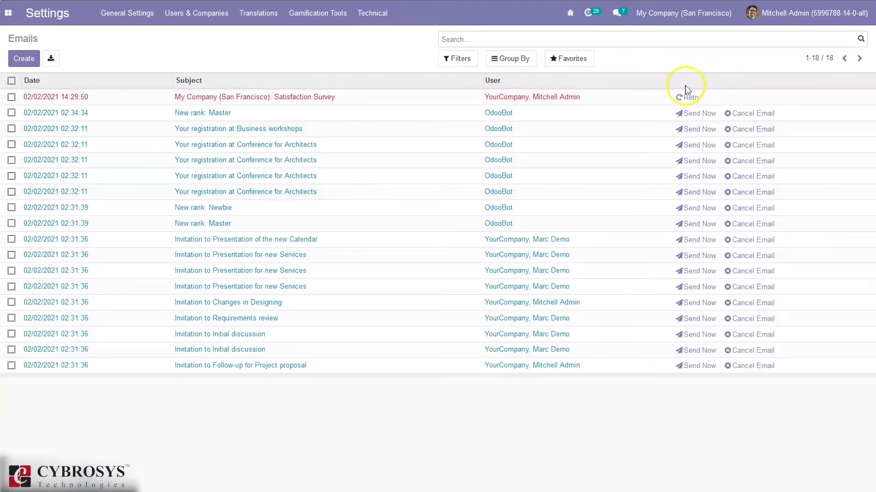
# Step: Open the Senior Architect Satisfaction Survey email and choose the happy smiley rating
pyautogui.click(660, 101)
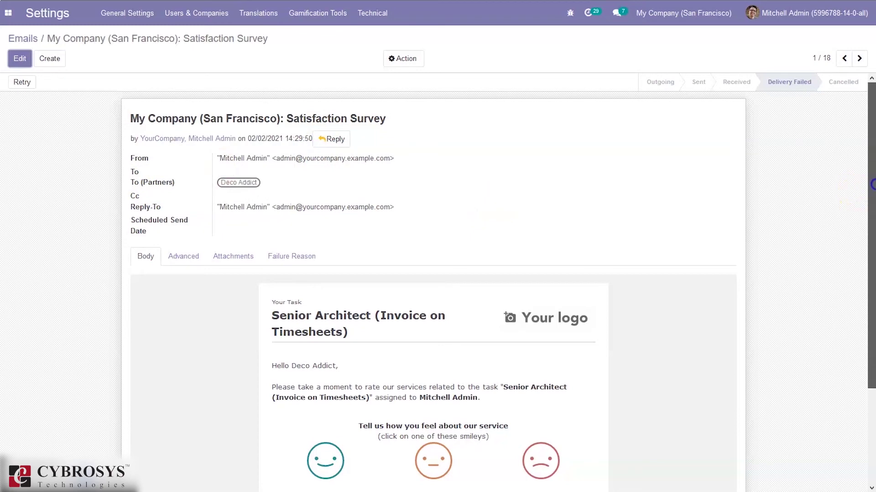
pyautogui.moveTo(868, 201); pyautogui.dragTo(872, 290)
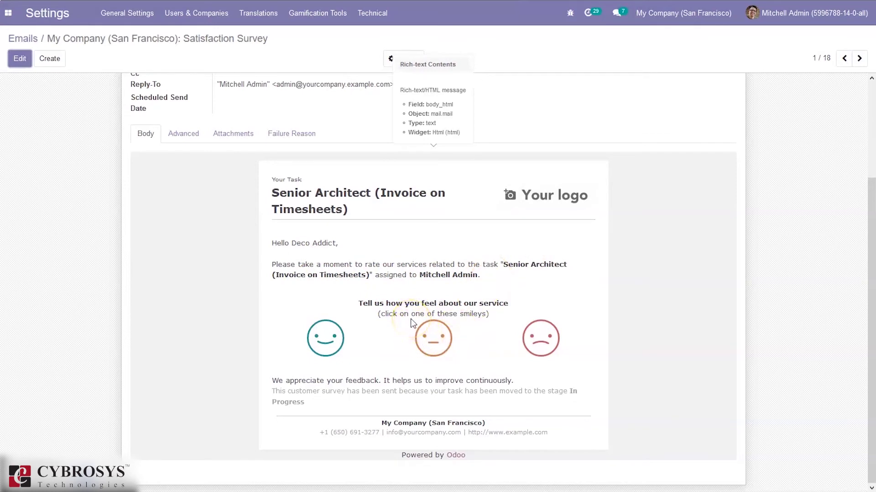
pyautogui.click(327, 331)
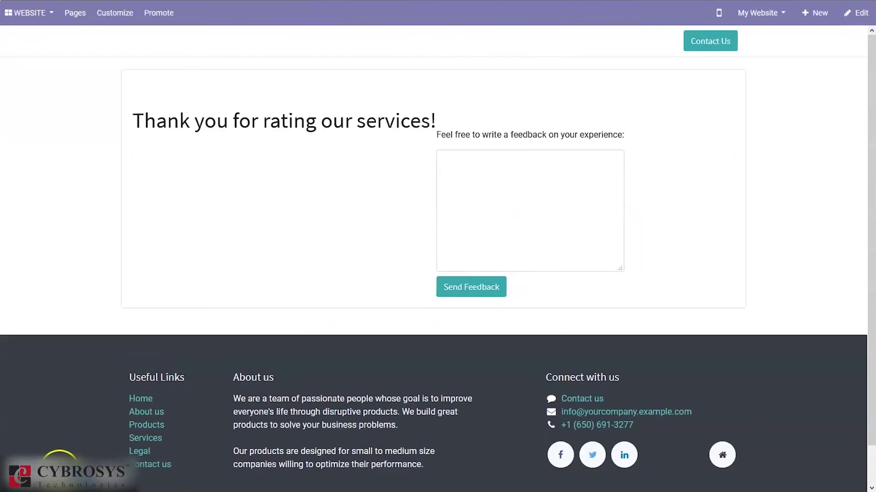
# Step: Write the feedback 'Great Work!' and send it
pyautogui.click(498, 192)
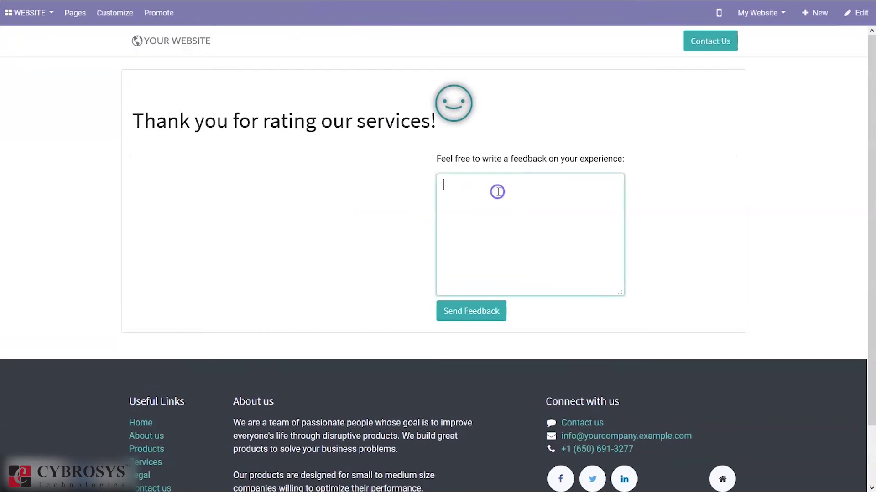
pyautogui.write('Grea')
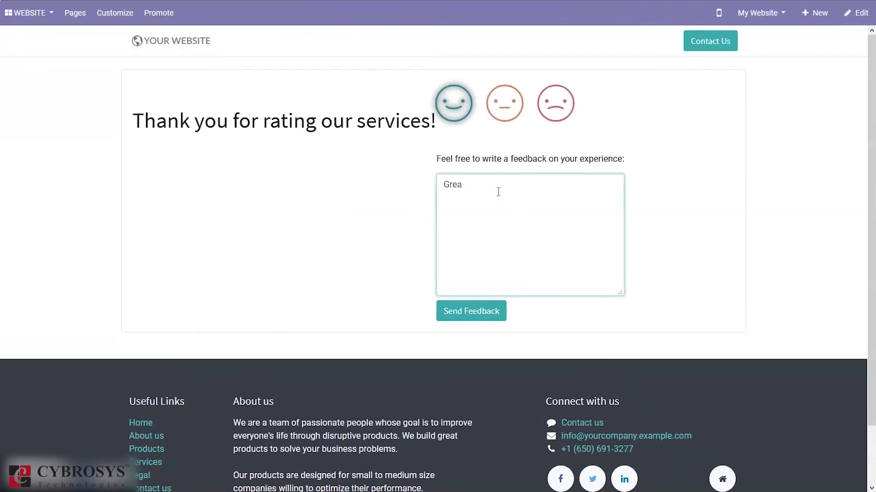
pyautogui.write('t Work!')
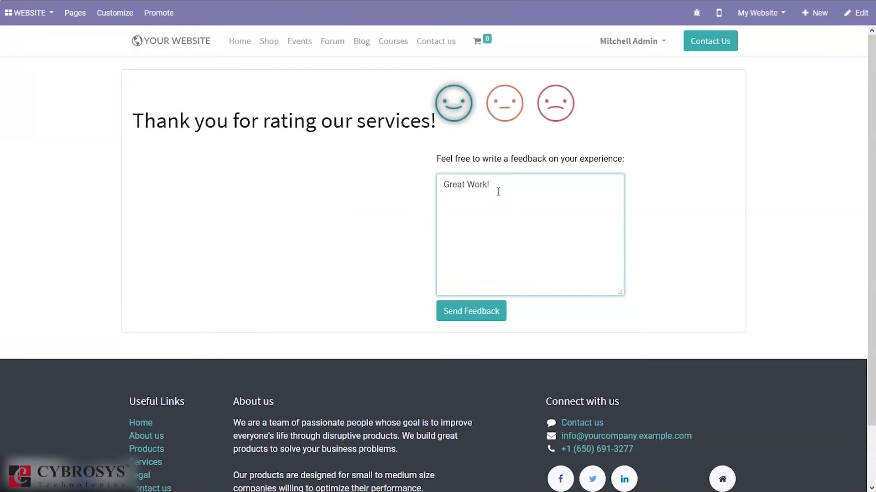
pyautogui.click(458, 318)
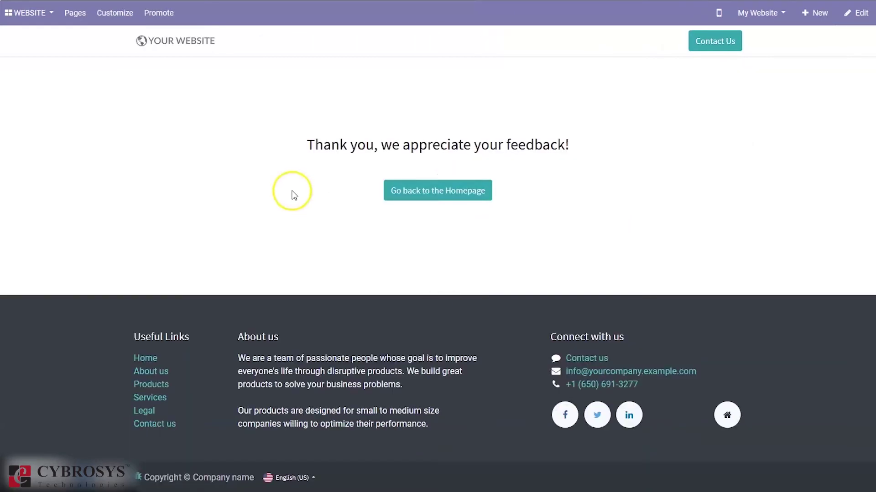
pyautogui.click(12, 14)
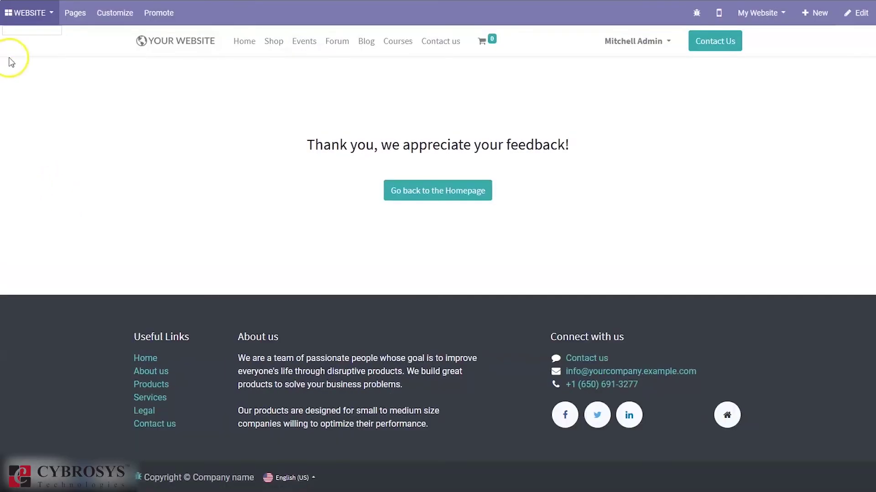
# Step: Leave the website thank-you page for the Project app and open AGR - S00041's task board
pyautogui.click(11, 11)
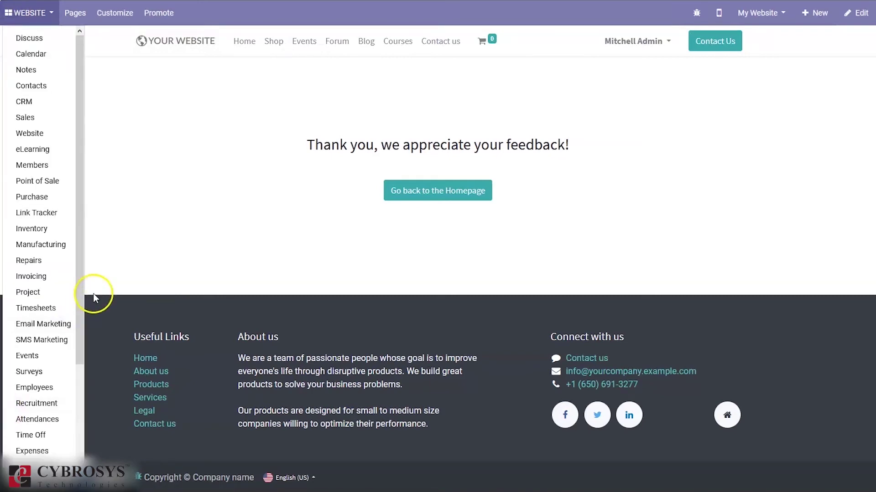
pyautogui.moveTo(78, 218); pyautogui.dragTo(76, 287)
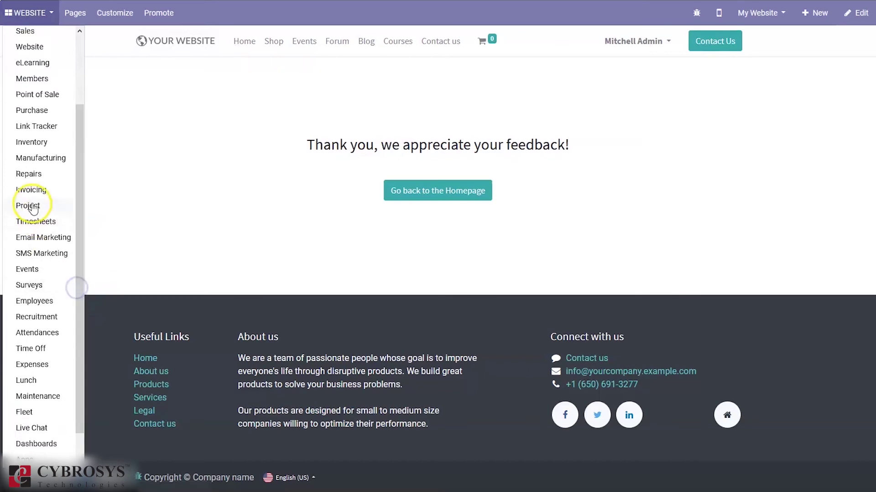
pyautogui.click(32, 206)
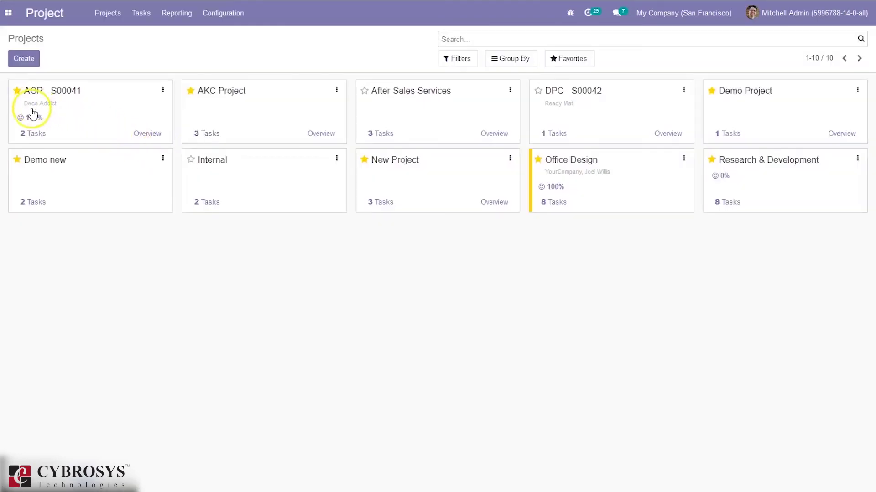
pyautogui.click(34, 134)
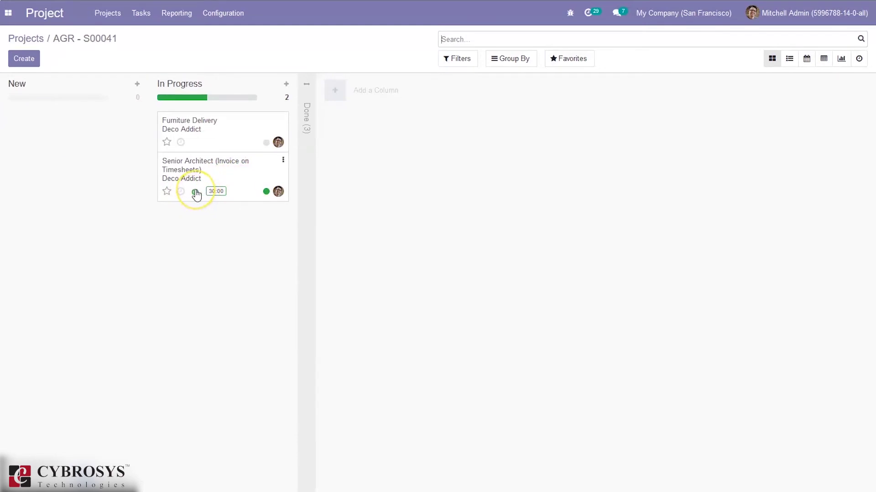
# Step: Unfold the Done stage on the AGR - S00041 board and drag the Senior Architect task into it
pyautogui.moveTo(196, 194)
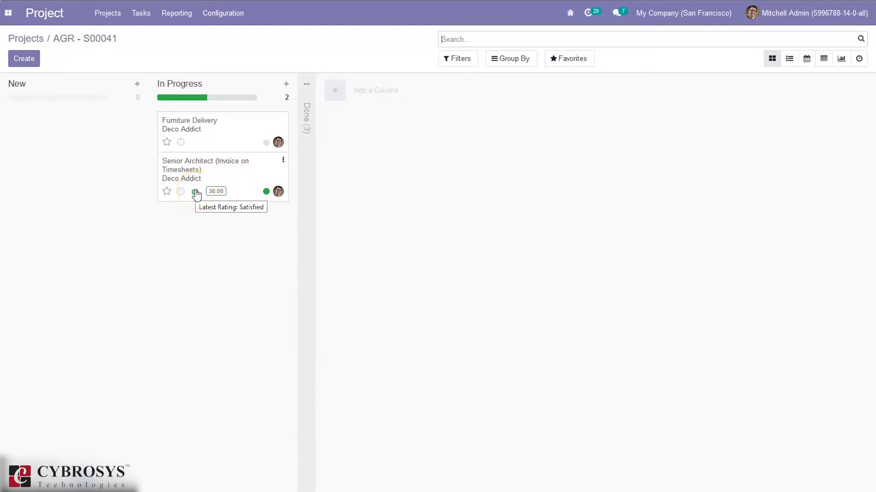
pyautogui.click(266, 192)
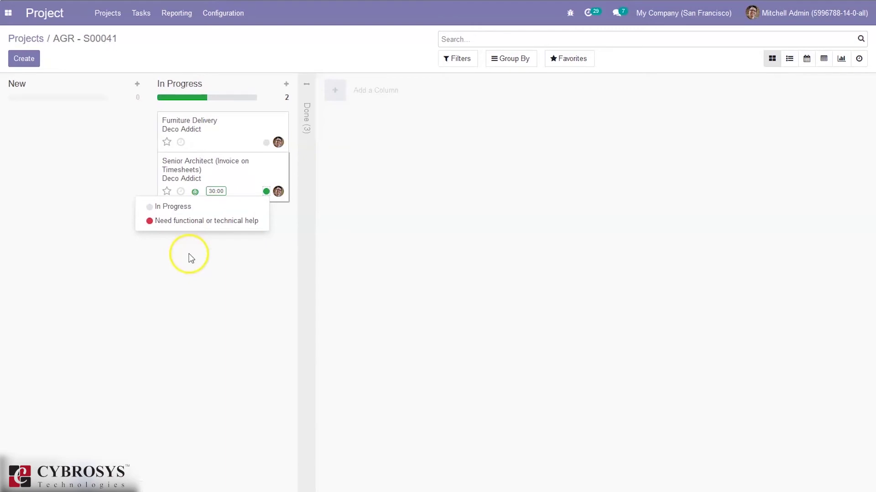
pyautogui.click(213, 315)
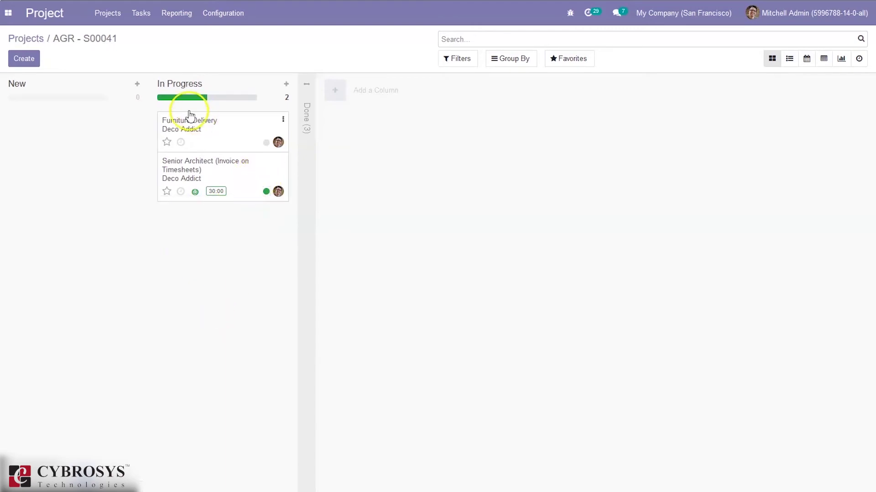
pyautogui.moveTo(172, 100)
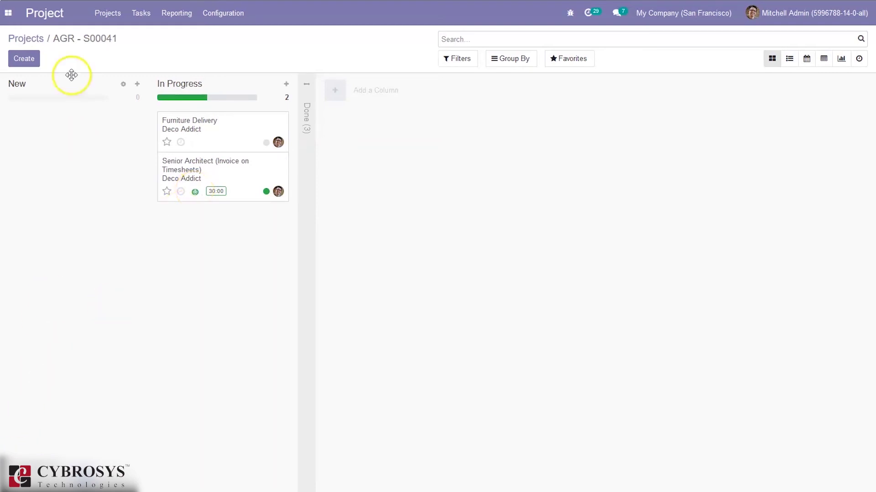
pyautogui.click(306, 109)
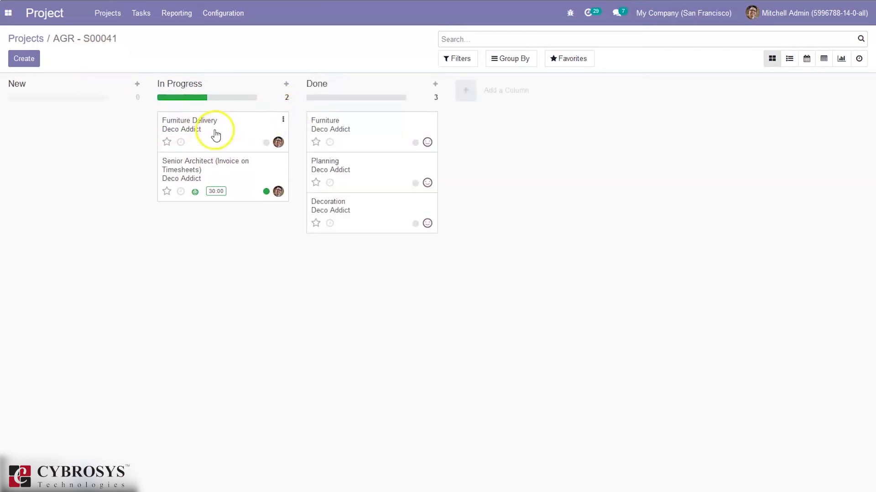
pyautogui.moveTo(238, 181); pyautogui.dragTo(379, 257)
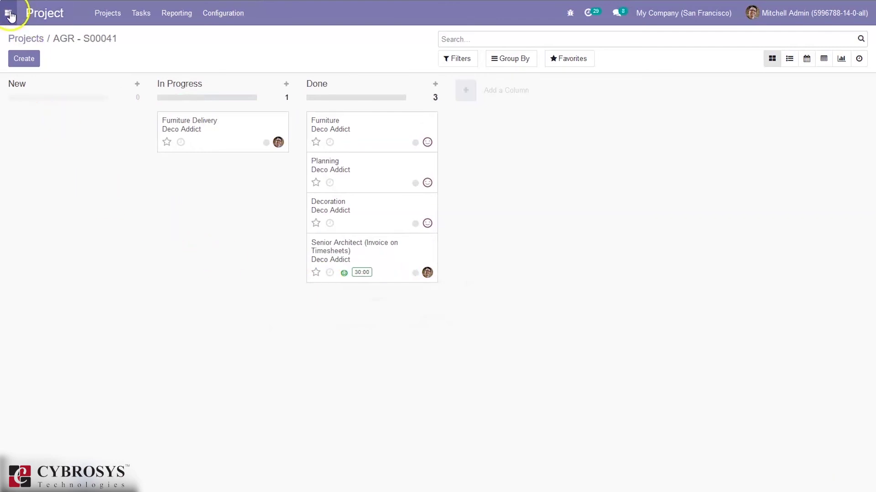
pyautogui.click(8, 13)
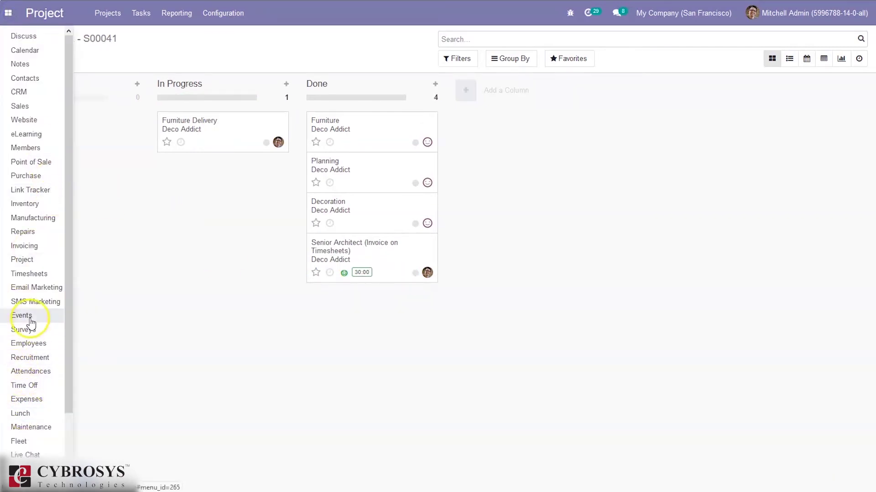
# Step: Open the latest Satisfaction Survey email in Settings > Technical > Emails and rate it Not satisfied
pyautogui.scroll(-2, 69, 374)
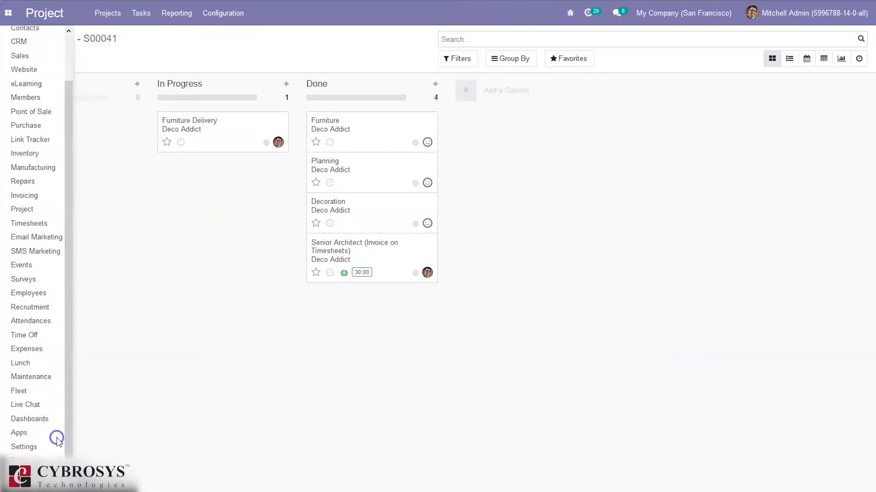
pyautogui.click(40, 446)
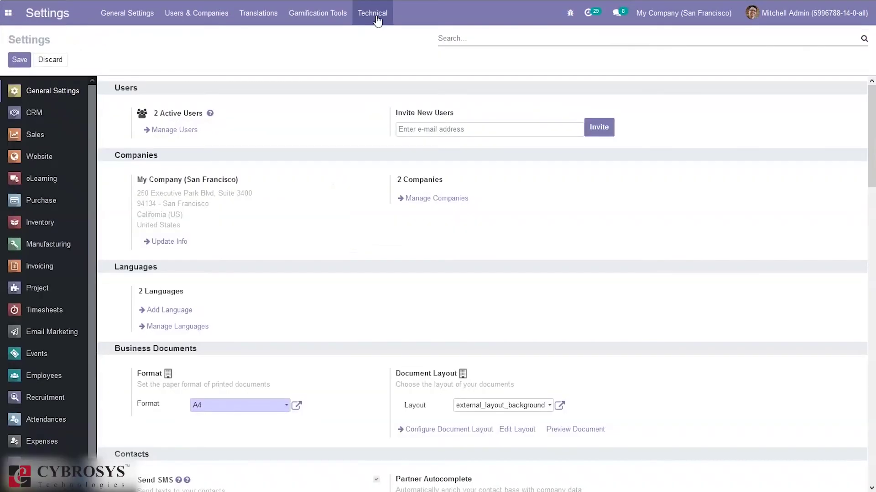
pyautogui.click(372, 13)
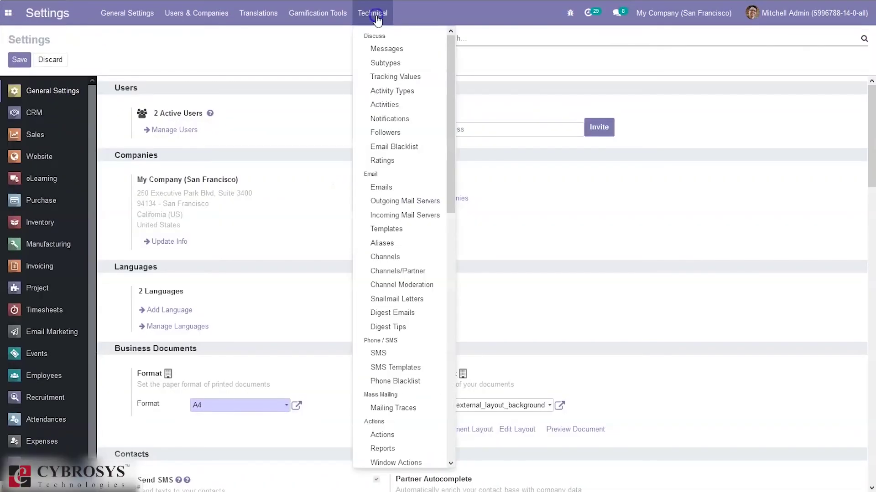
pyautogui.click(392, 189)
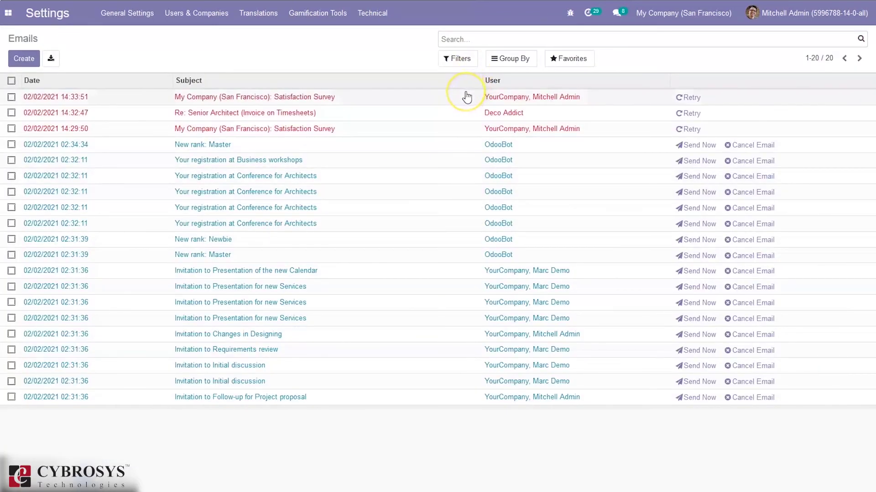
pyautogui.click(465, 94)
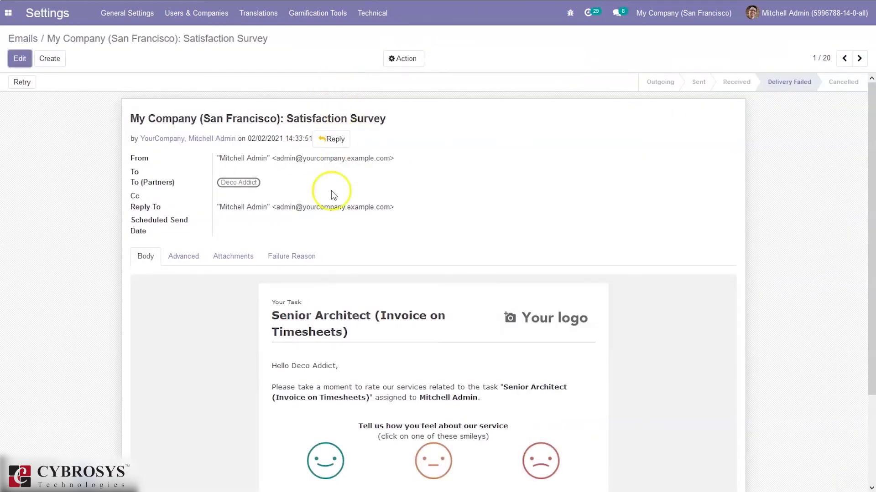
pyautogui.moveTo(870, 119); pyautogui.dragTo(867, 204)
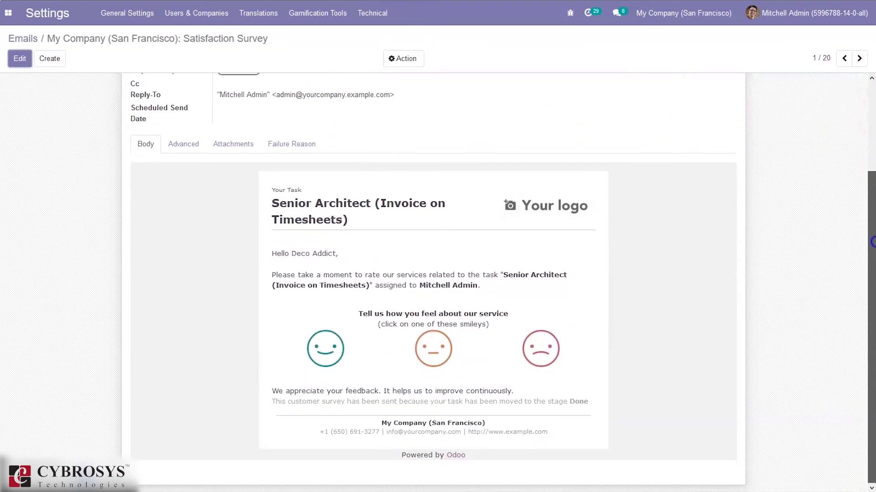
pyautogui.click(439, 345)
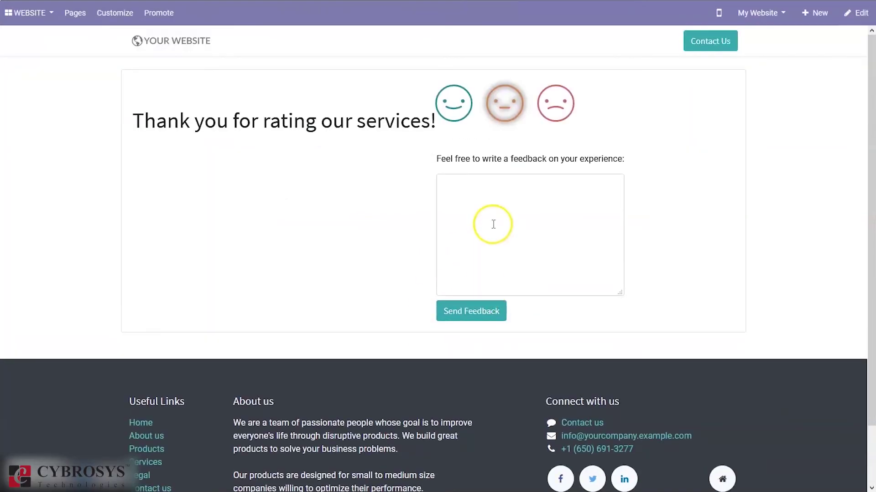
# Step: Enter the feedback 'Need Improvement' and send it with the rating
pyautogui.click(493, 218)
pyautogui.write('Need Improvement')
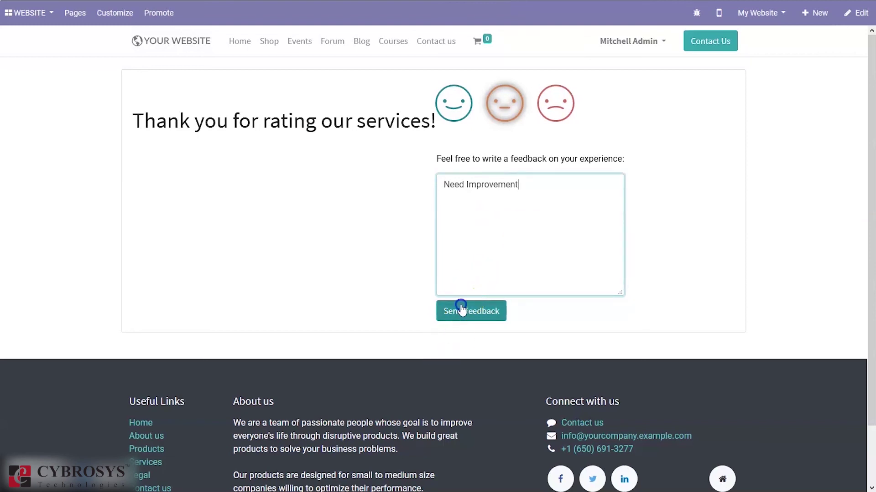
pyautogui.click(461, 309)
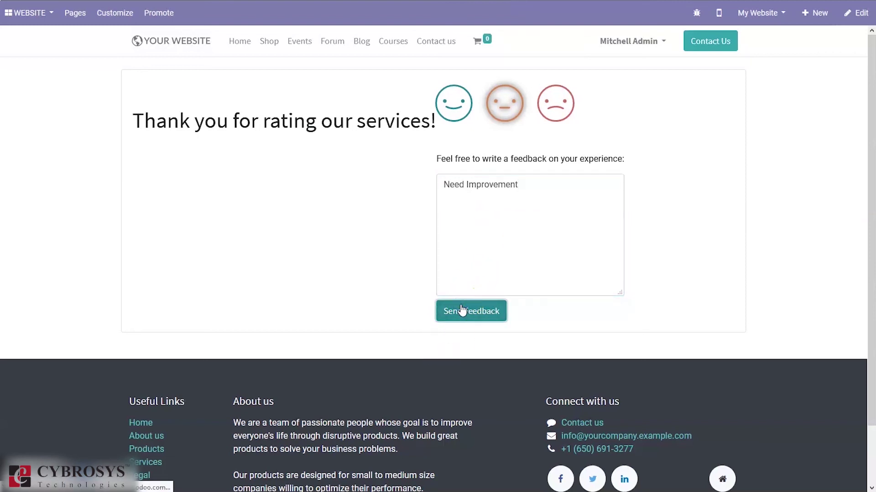
pyautogui.click(17, 13)
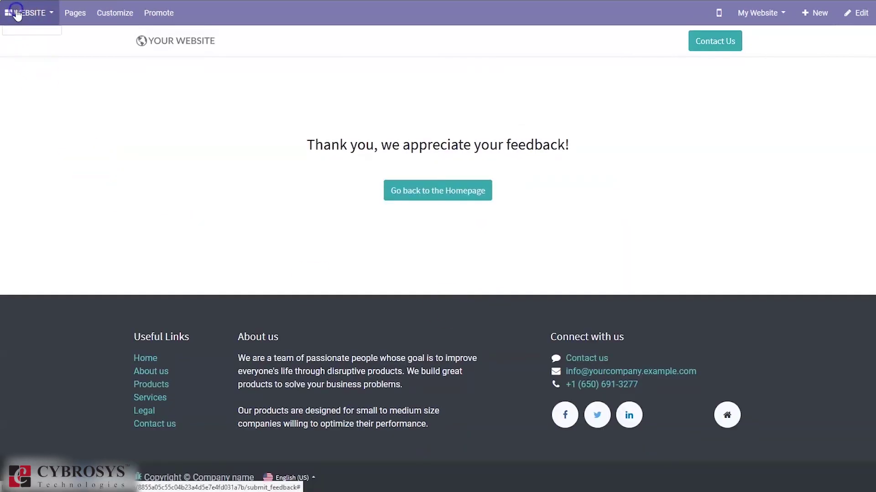
# Step: Return to the Project app and open the tasks of AGR - S00041, now at 50% satisfaction
pyautogui.click(75, 12)
pyautogui.click(29, 12)
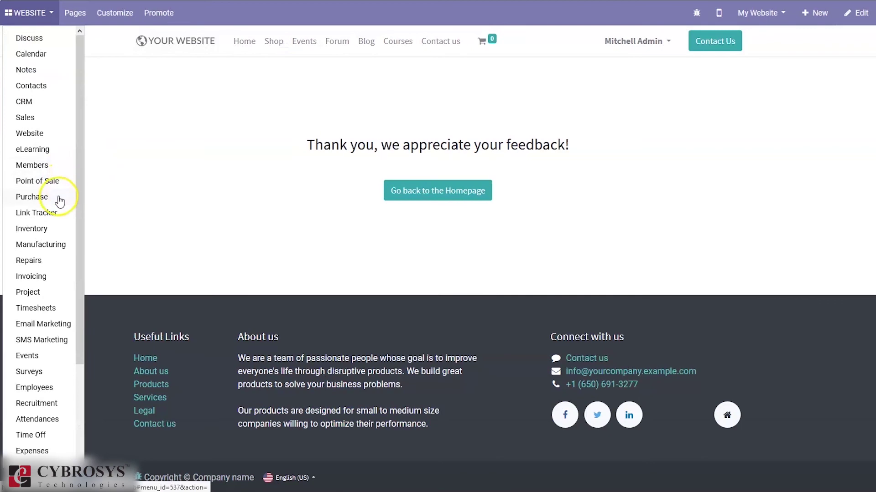
pyautogui.click(46, 294)
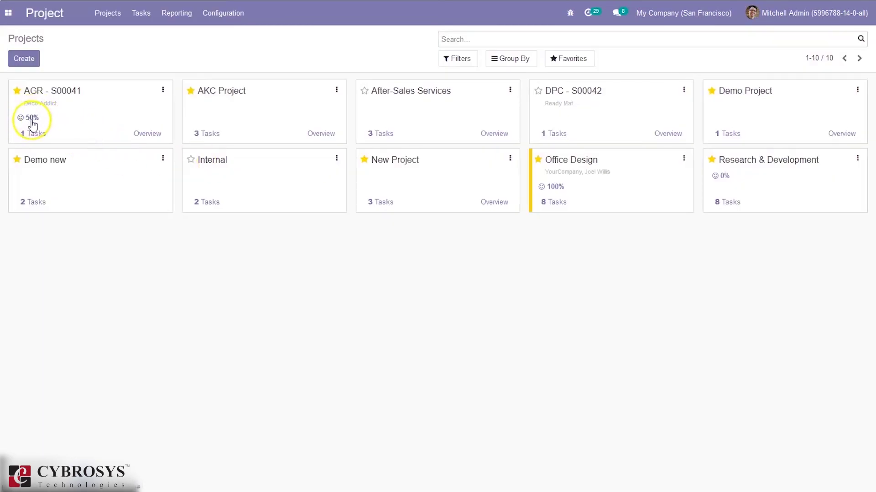
pyautogui.moveTo(22, 123)
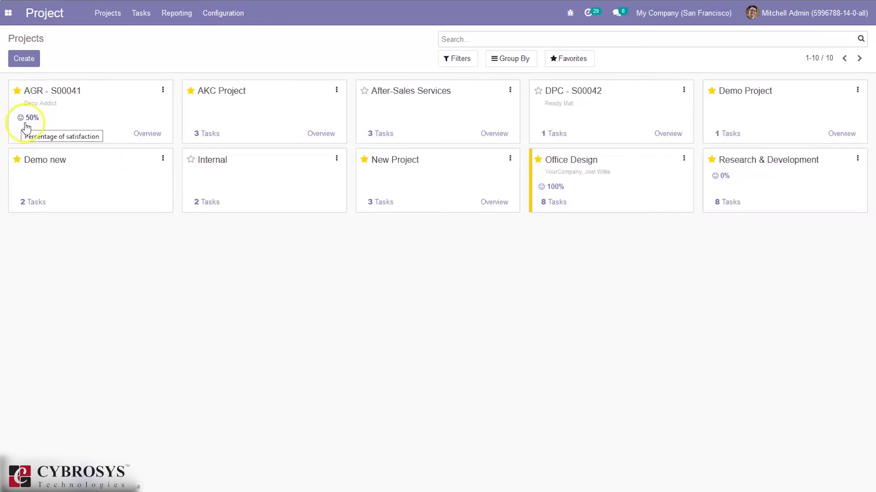
pyautogui.click(33, 135)
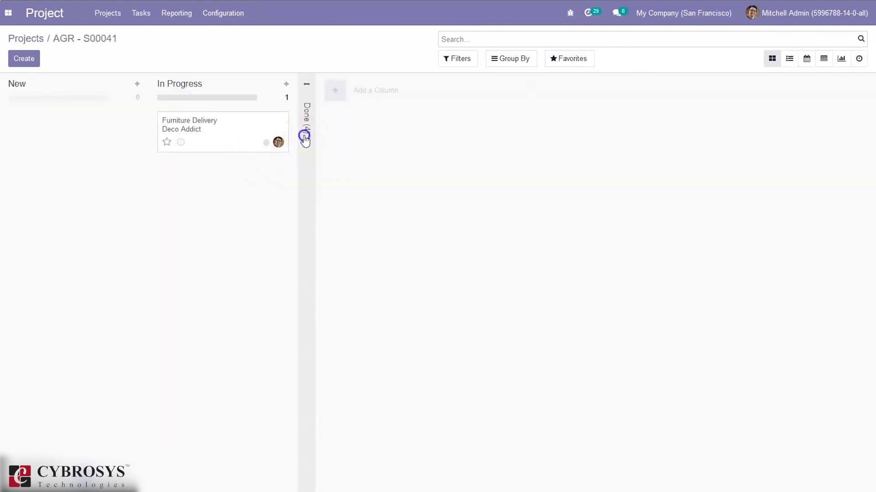
# Step: Unfold Done, view the Senior Architect task's Not Satisfied rating, and mark Furniture Delivery high priority
pyautogui.click(305, 137)
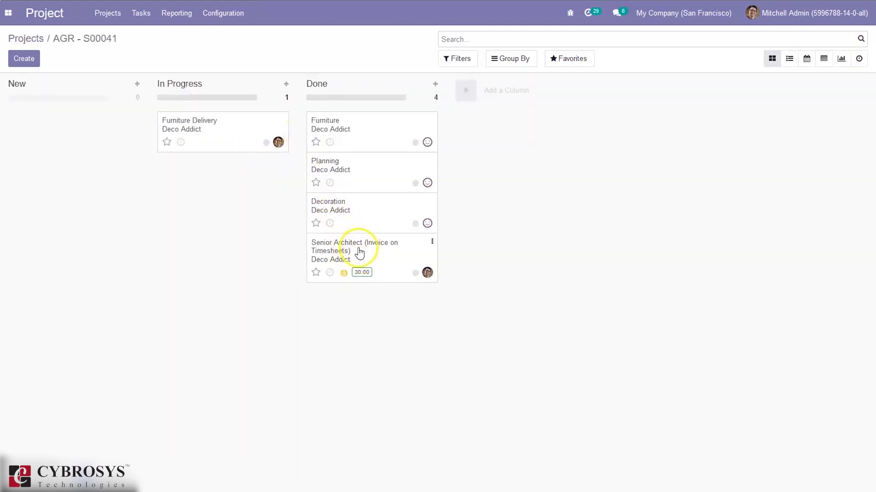
pyautogui.moveTo(343, 275)
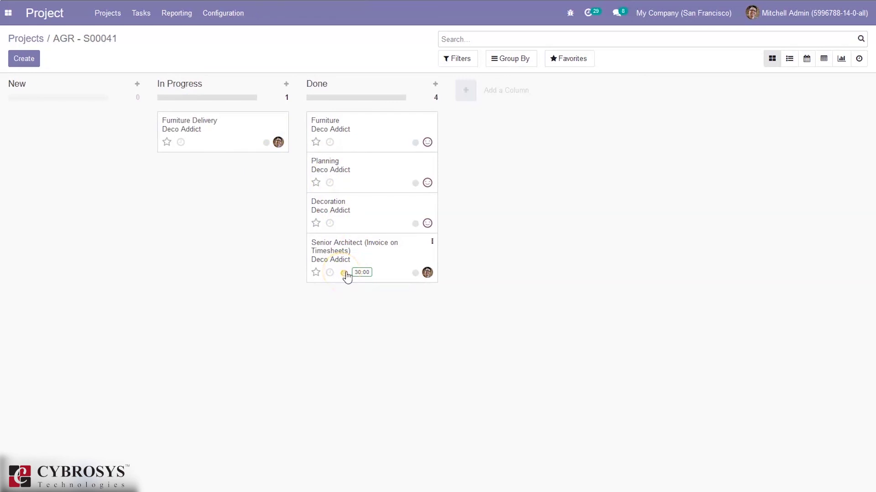
pyautogui.click(344, 276)
pyautogui.click(166, 142)
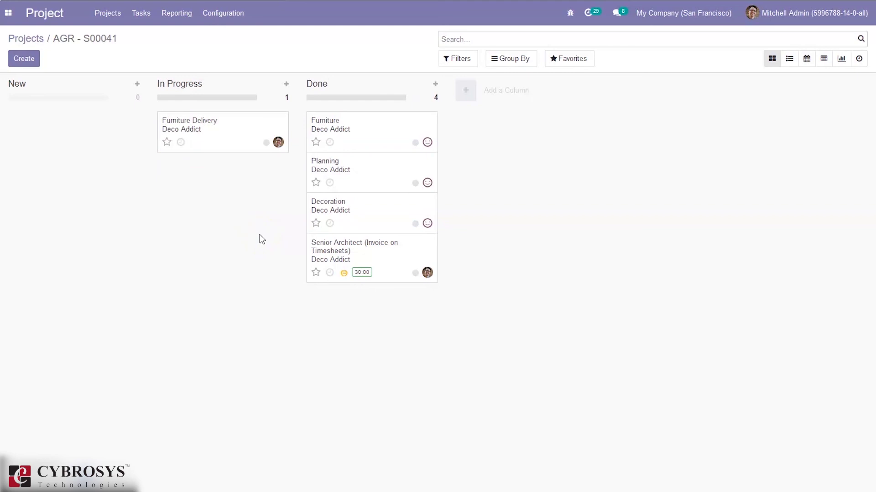
pyautogui.click(174, 12)
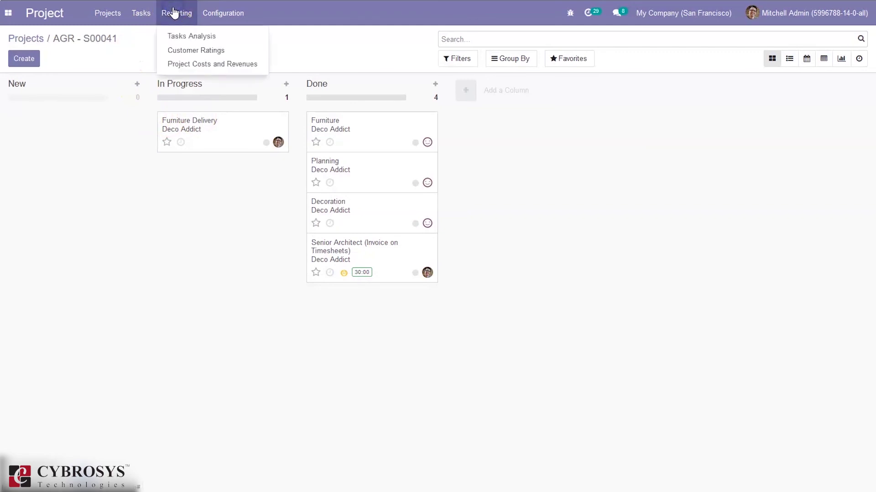
# Step: Open Reporting > Customer Ratings to see all five ratings, including 'Need Improvement'
pyautogui.click(178, 53)
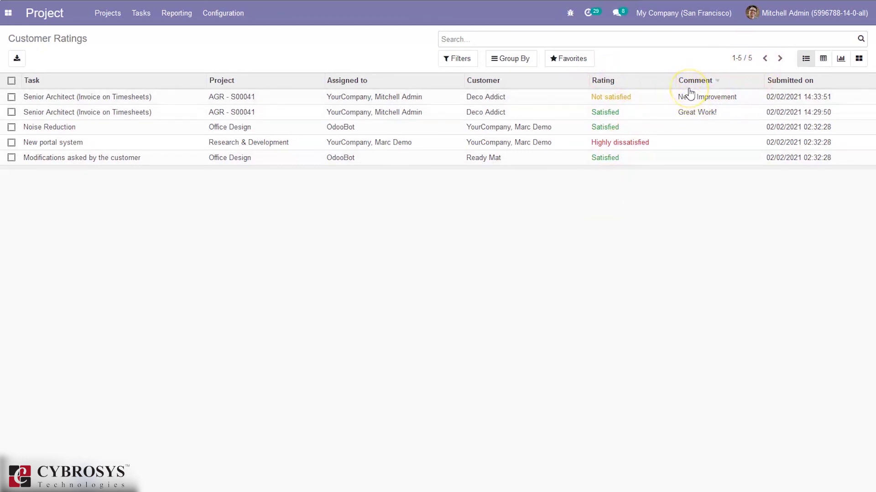
pyautogui.moveTo(690, 93)
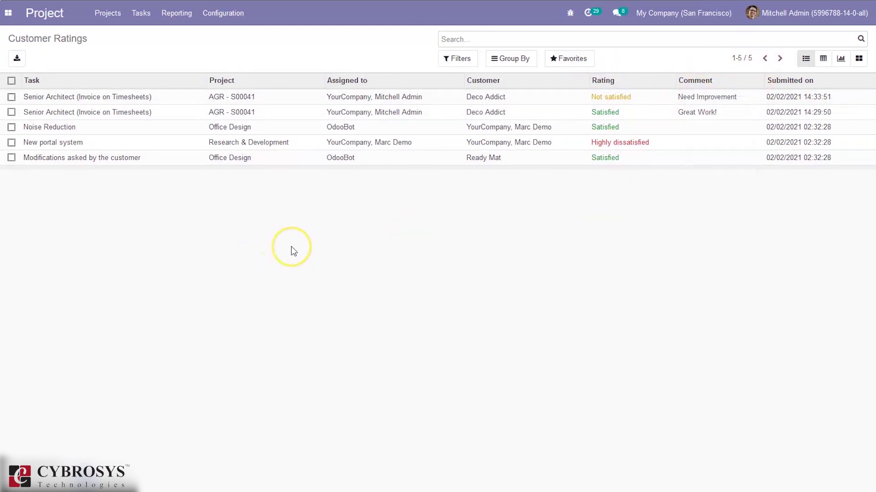